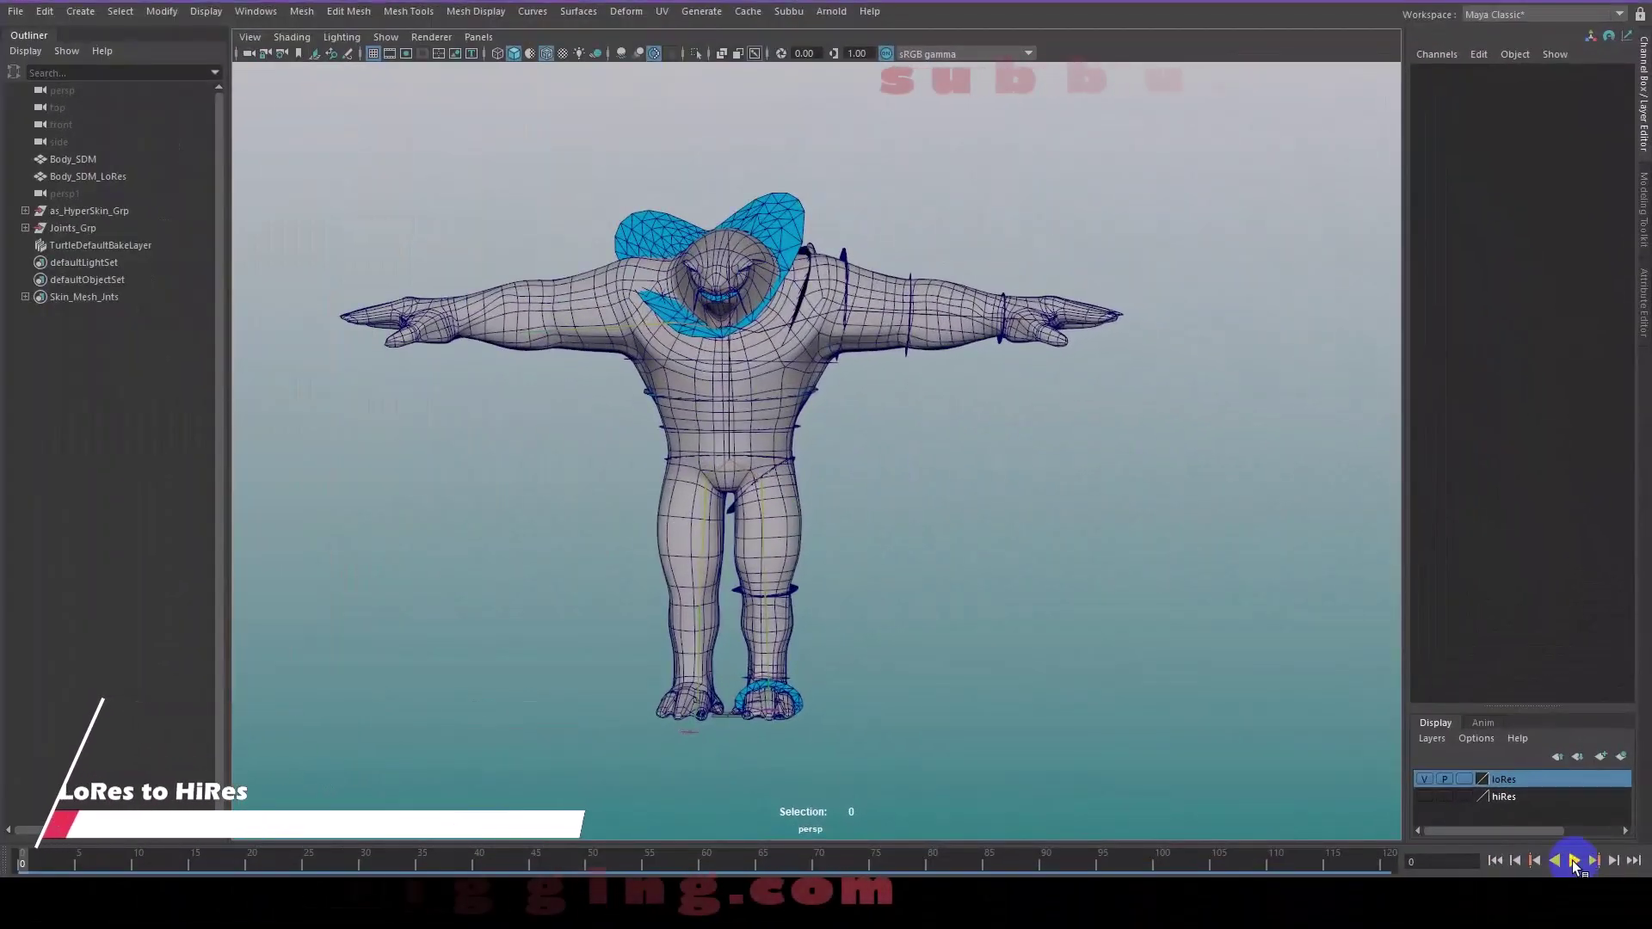
# - Play the low-res impala animation to frame 120, then hide the loRes display layer
pyautogui.click(1574, 860)
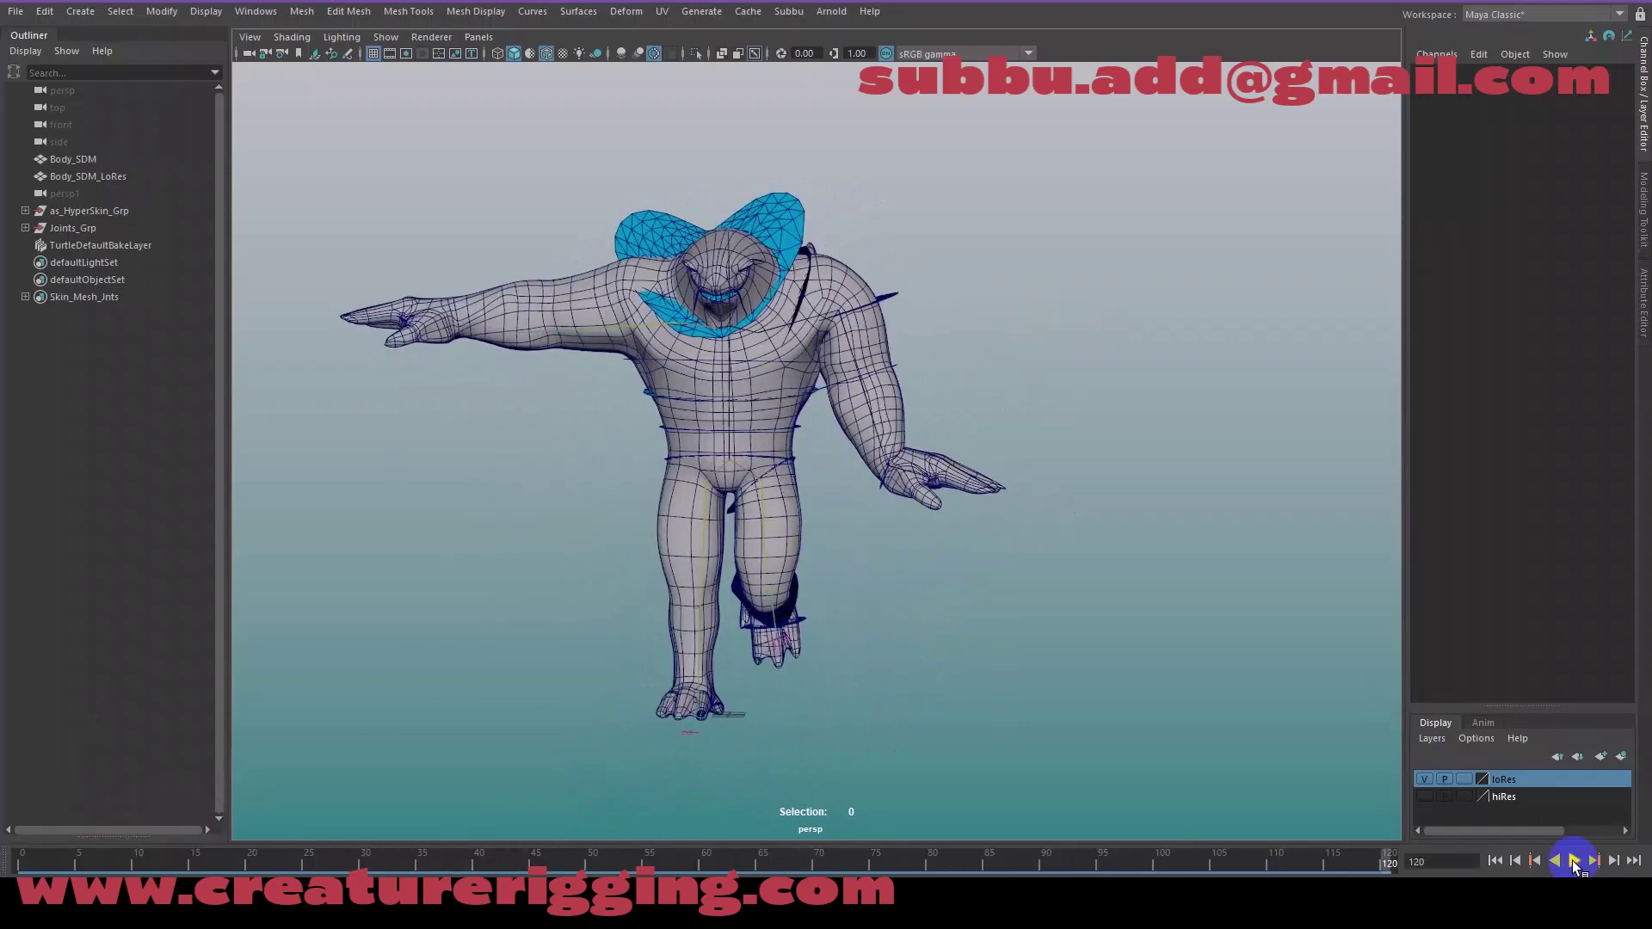
pyautogui.click(1426, 780)
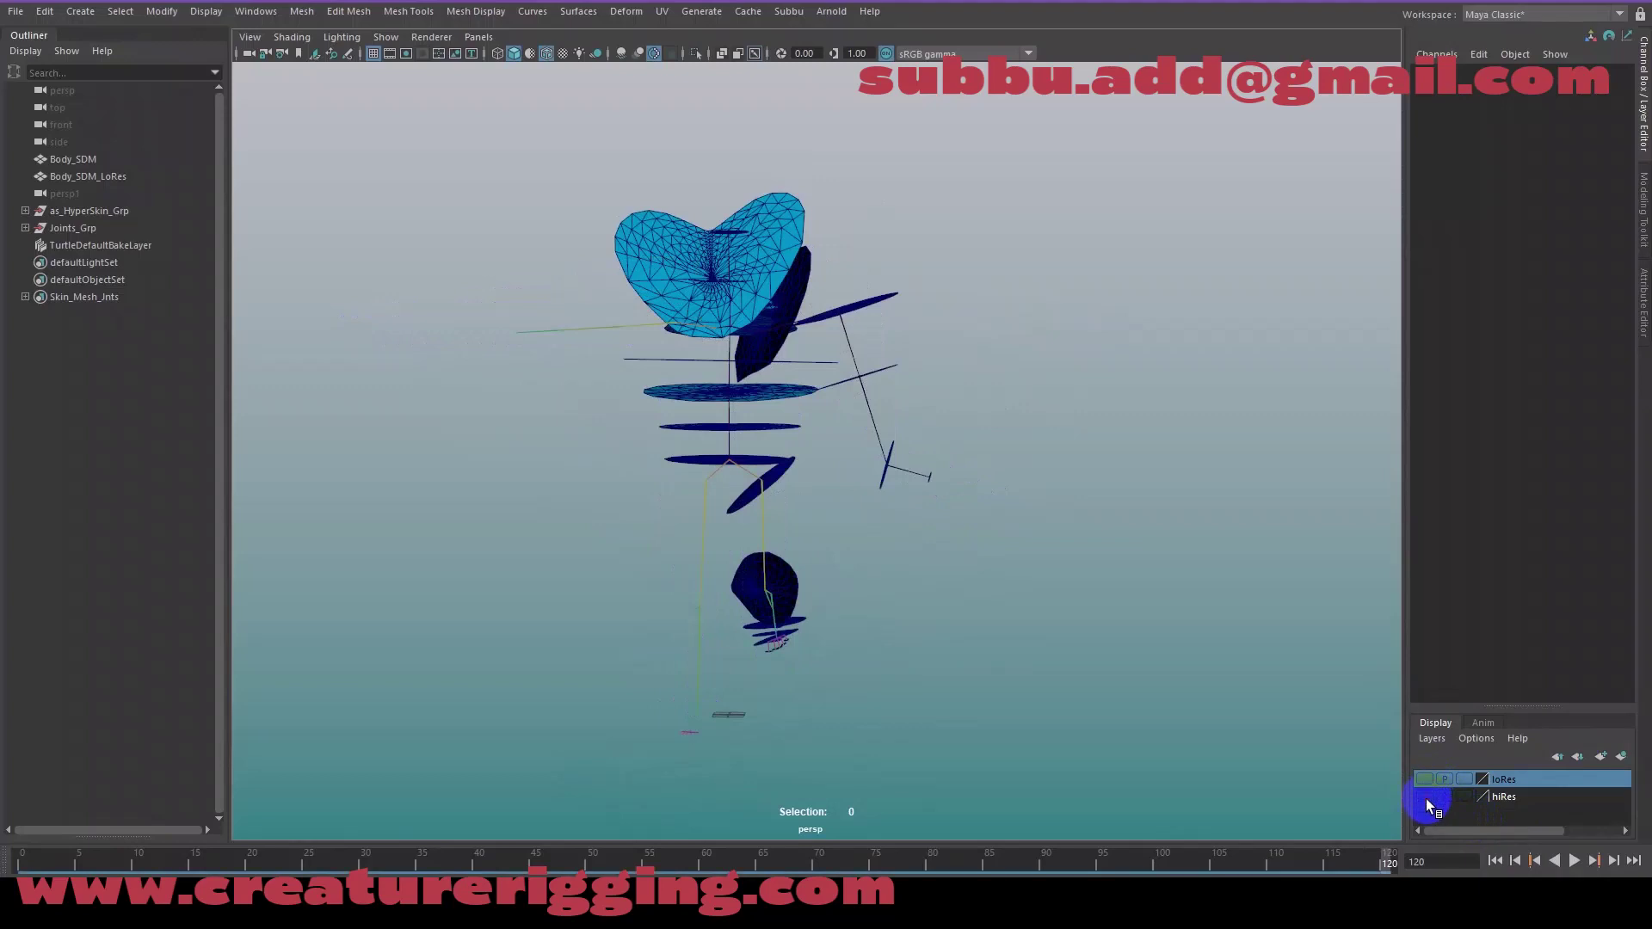
# - Show the hiRes layer, play the animation, select Body_SDM_LoRes and return to frame 0 T-pose
pyautogui.click(1425, 796)
pyautogui.click(1496, 860)
pyautogui.click(1573, 860)
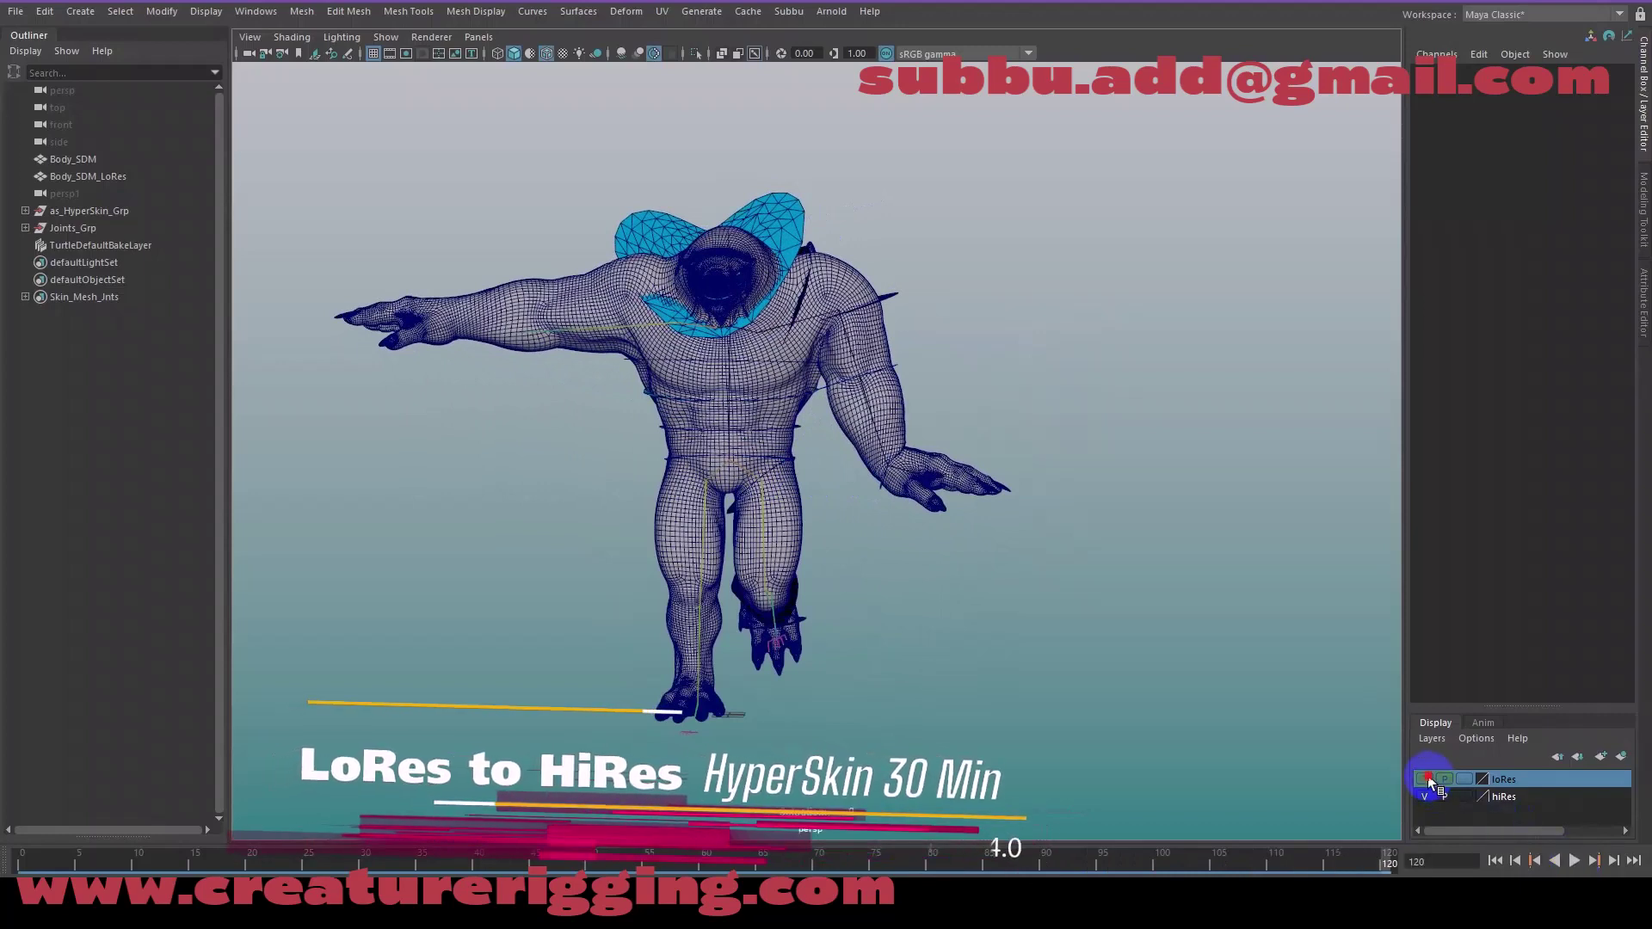
pyautogui.click(1135, 645)
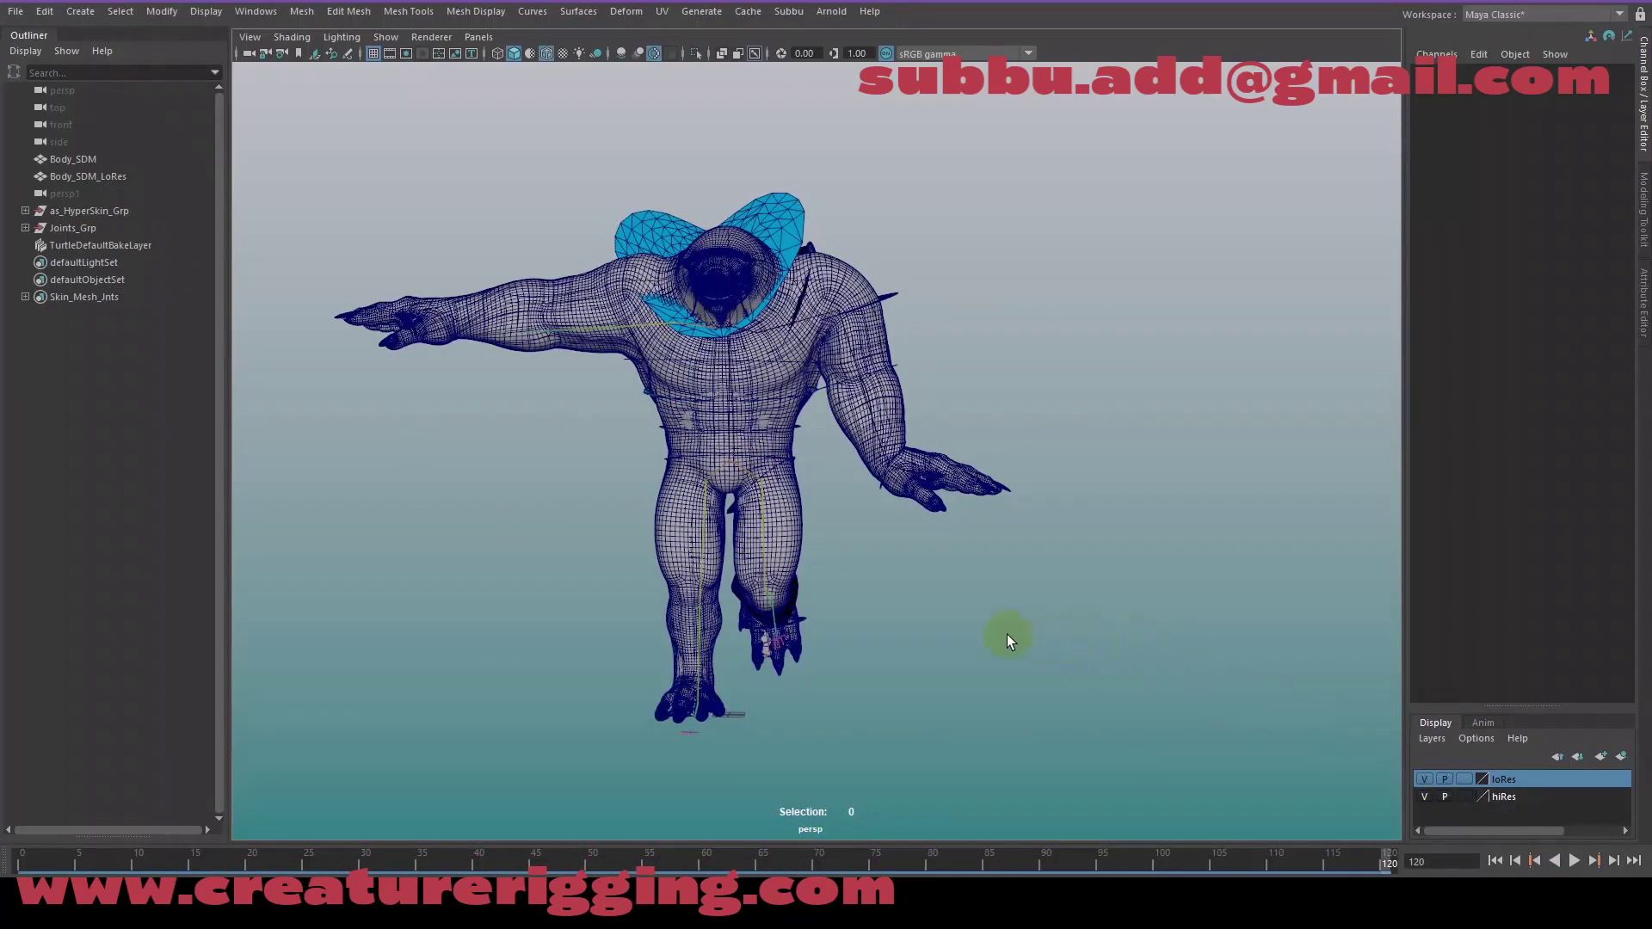
pyautogui.click(107, 177)
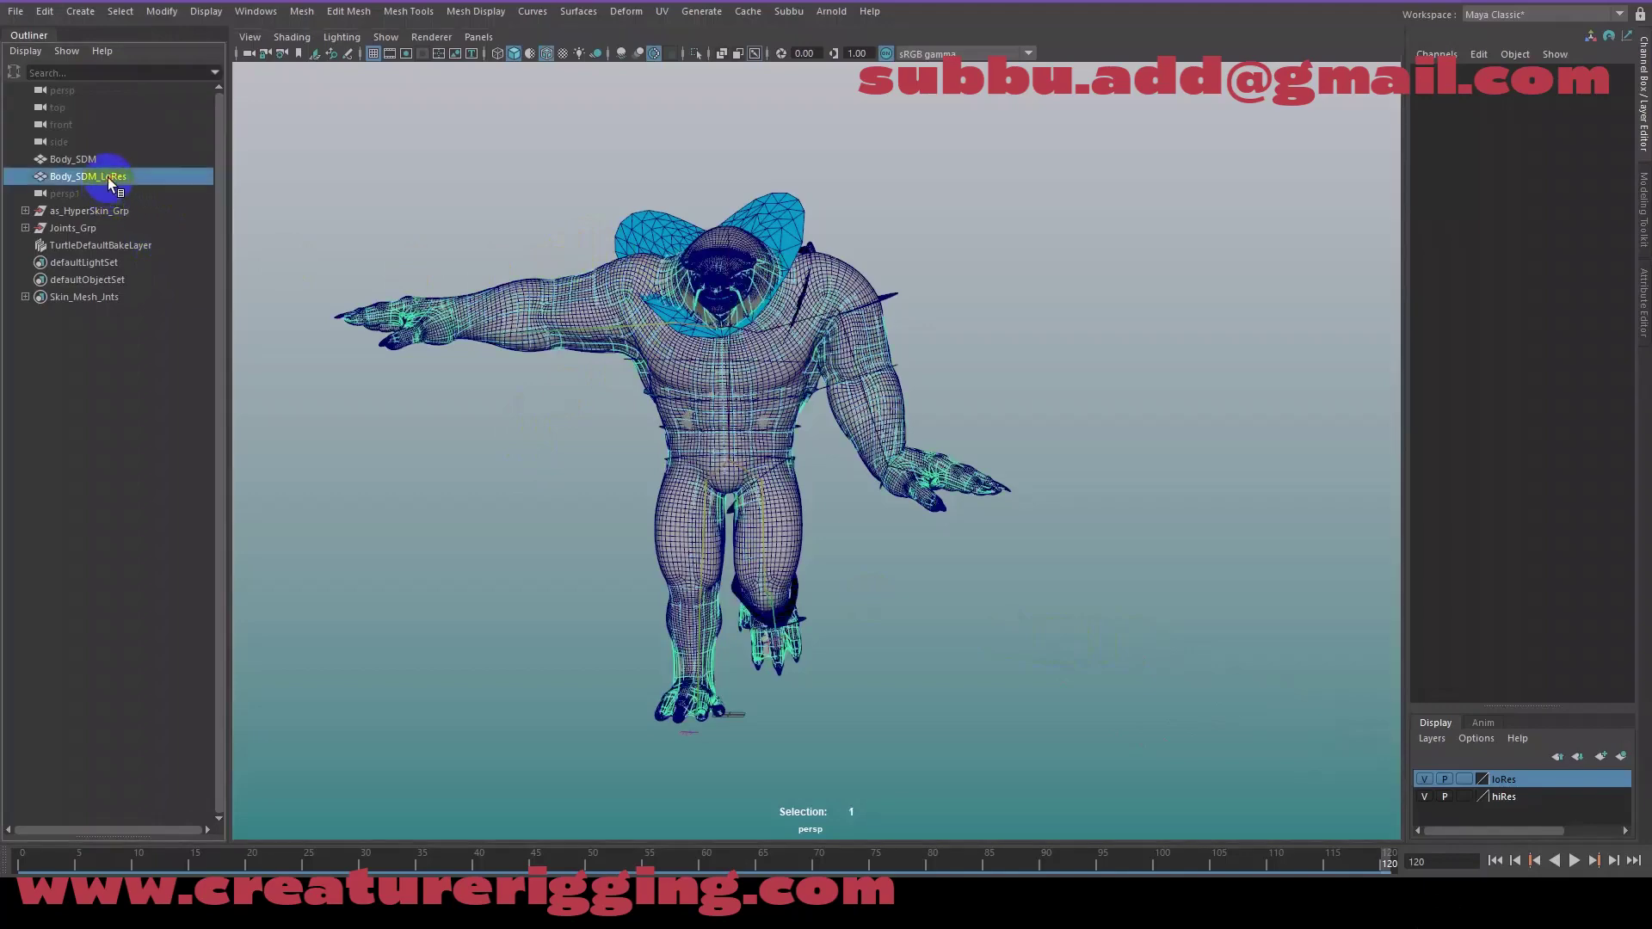
pyautogui.click(1496, 860)
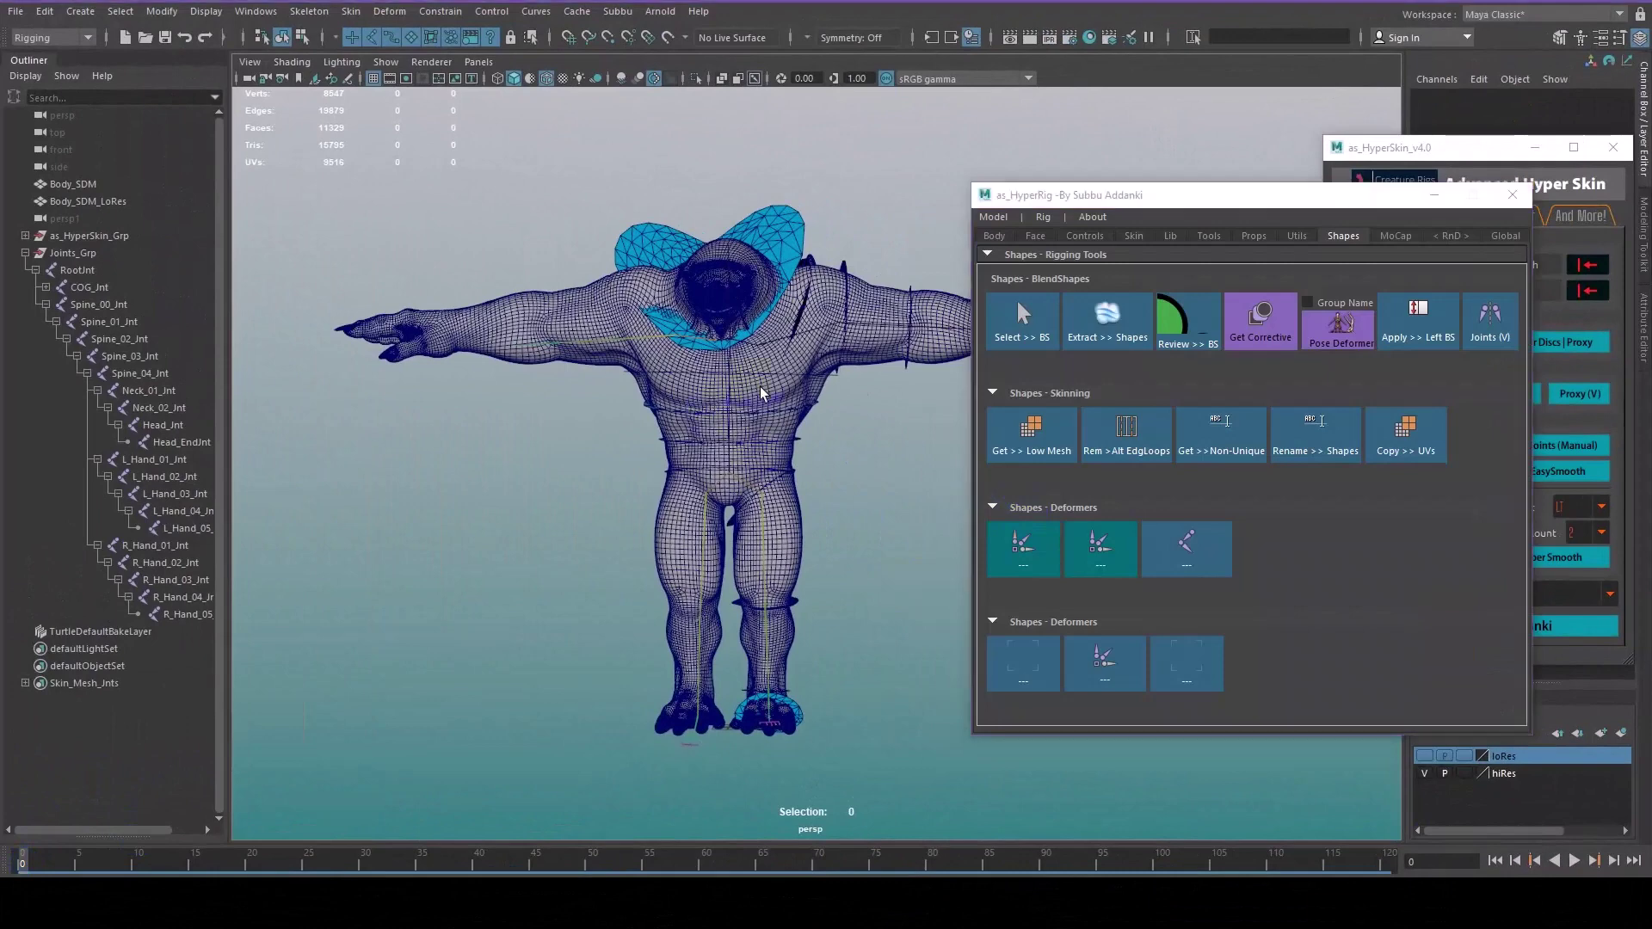
# - Run a first Low Mesh extraction, dismiss its message and hide the loRes layer
pyautogui.click(1024, 447)
pyautogui.click(1096, 469)
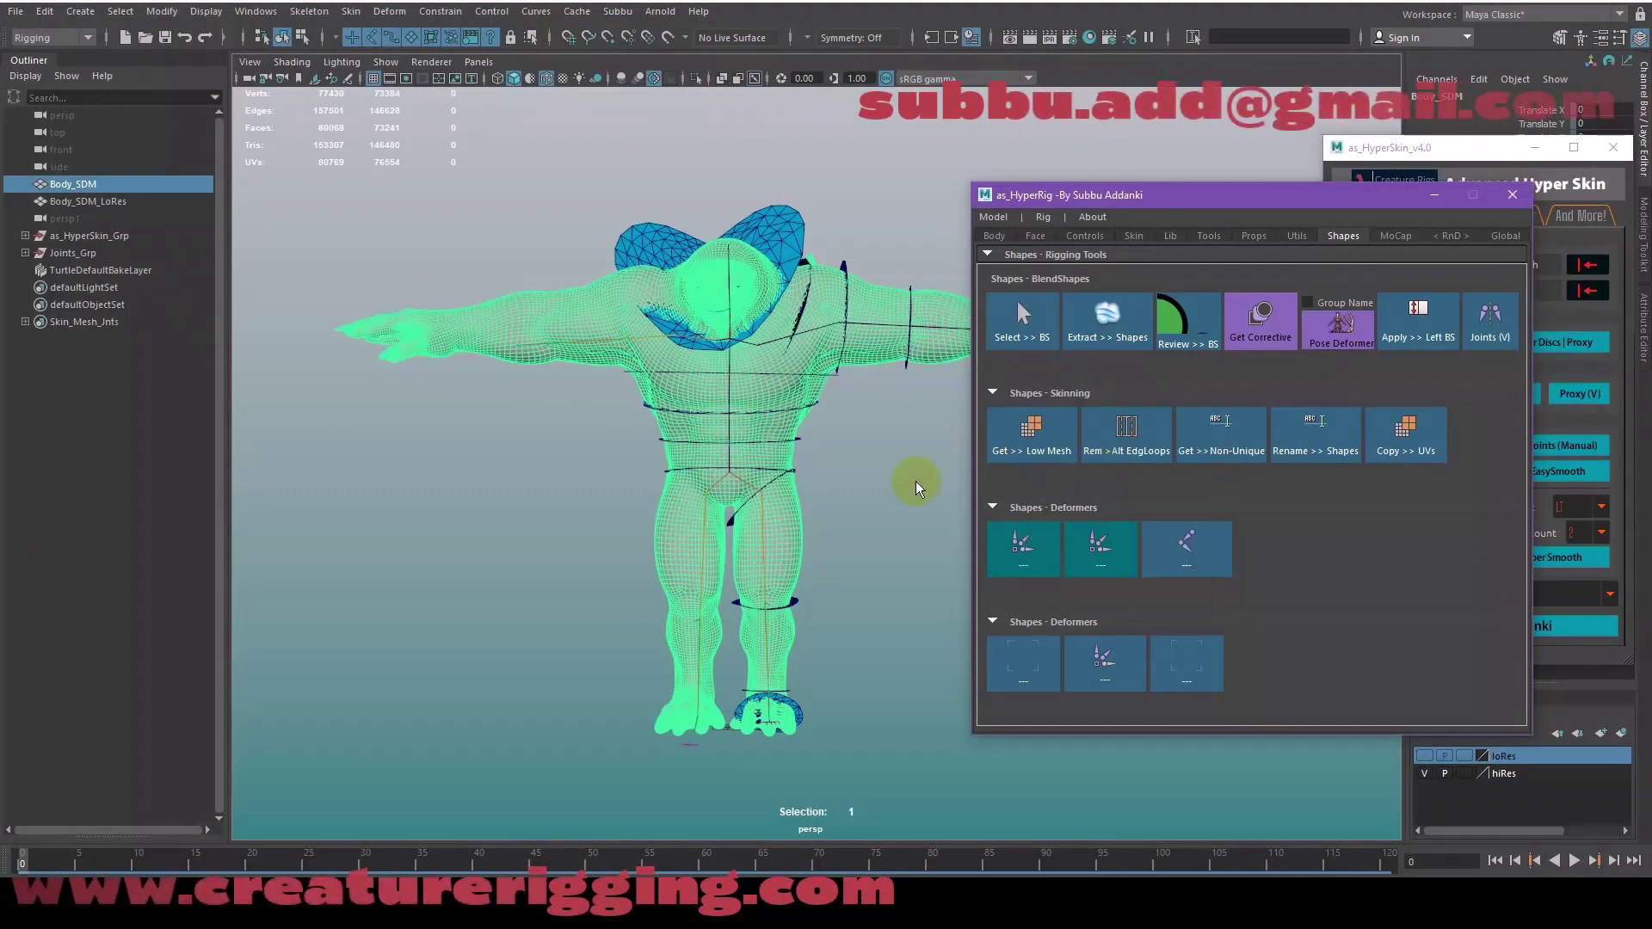
pyautogui.click(717, 97)
pyautogui.click(329, 697)
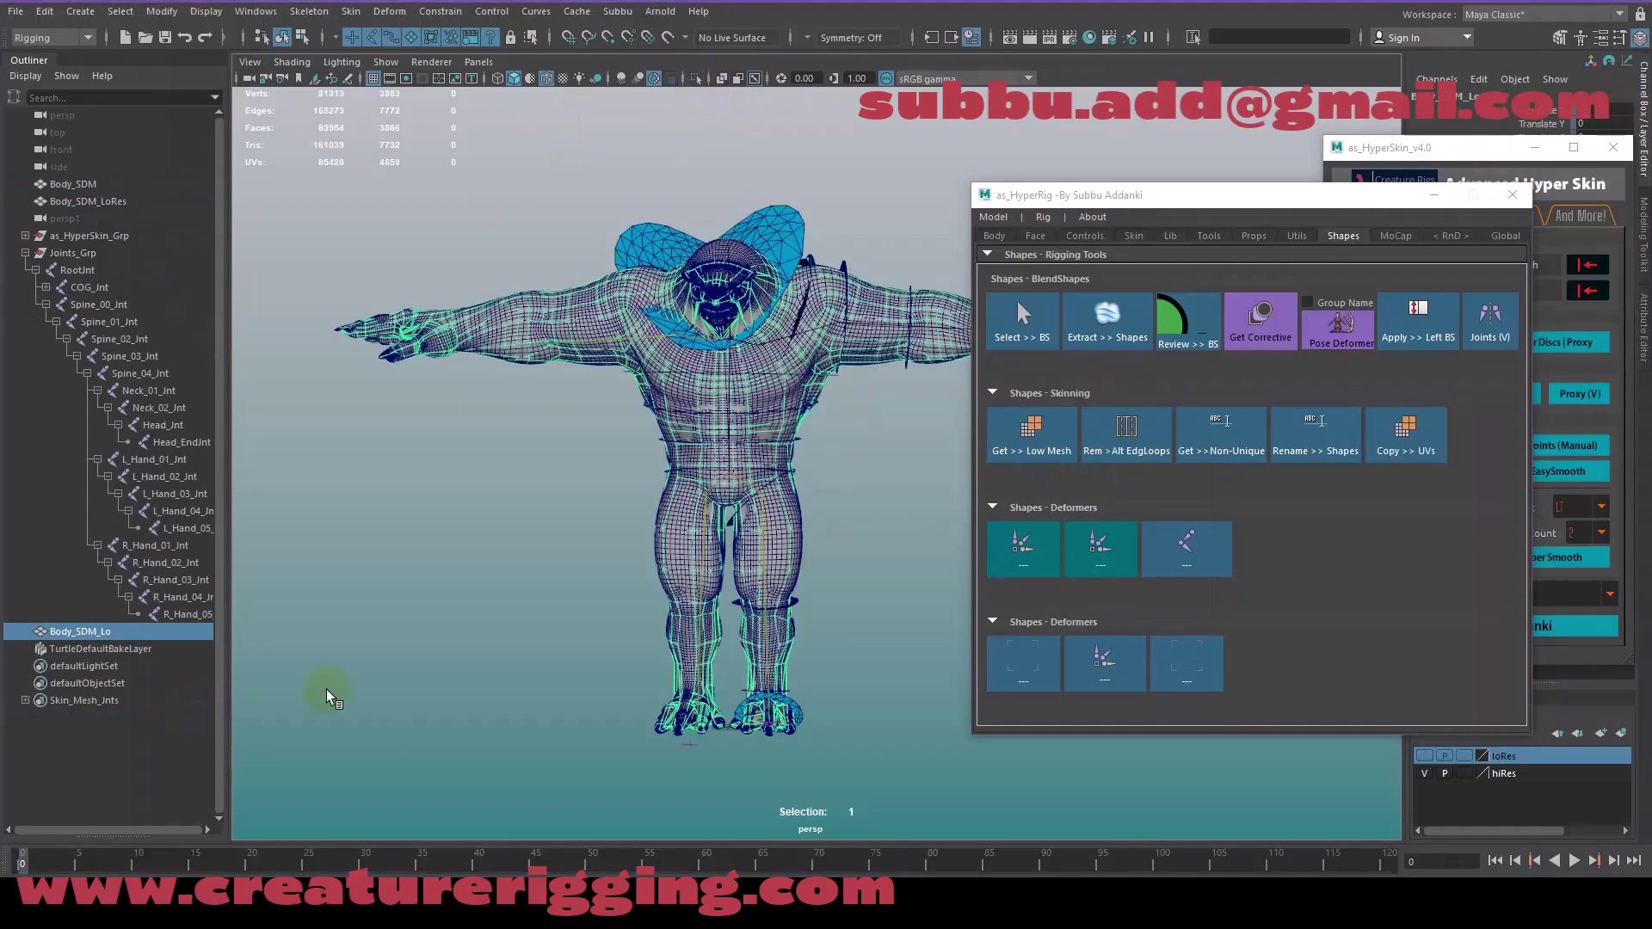
pyautogui.click(1426, 773)
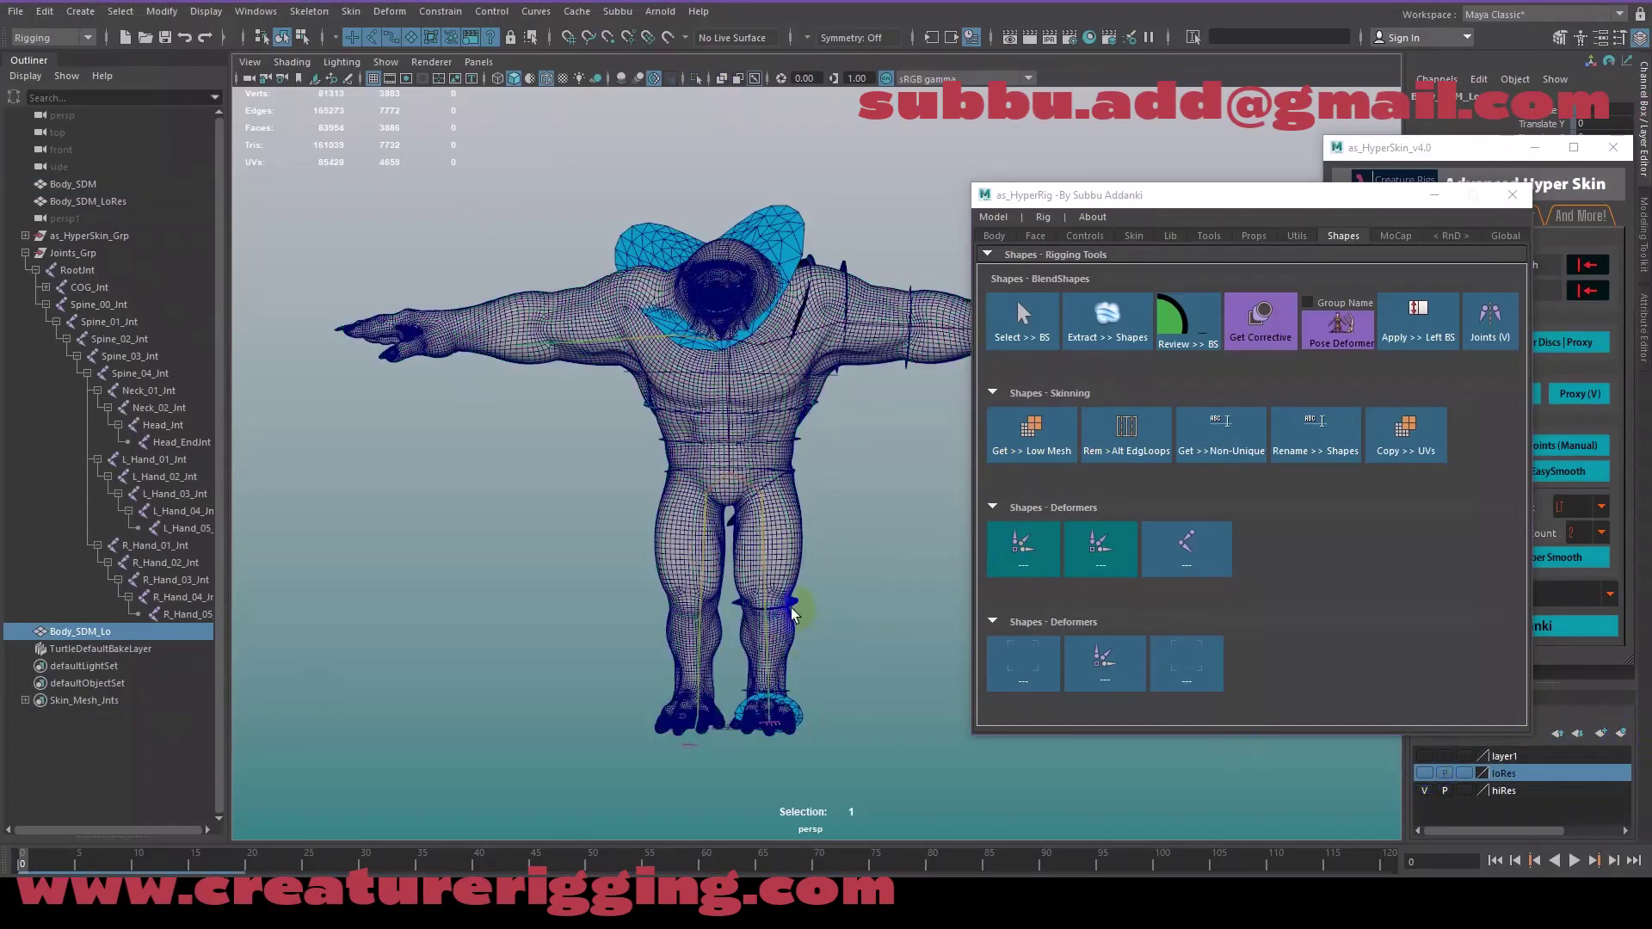
# - Generate Body_SDM_Lo1 under 15K faces from Body_SDM, hide hiRes and isolate the new mesh
pyautogui.click(785, 383)
pyautogui.click(1024, 435)
pyautogui.click(1151, 533)
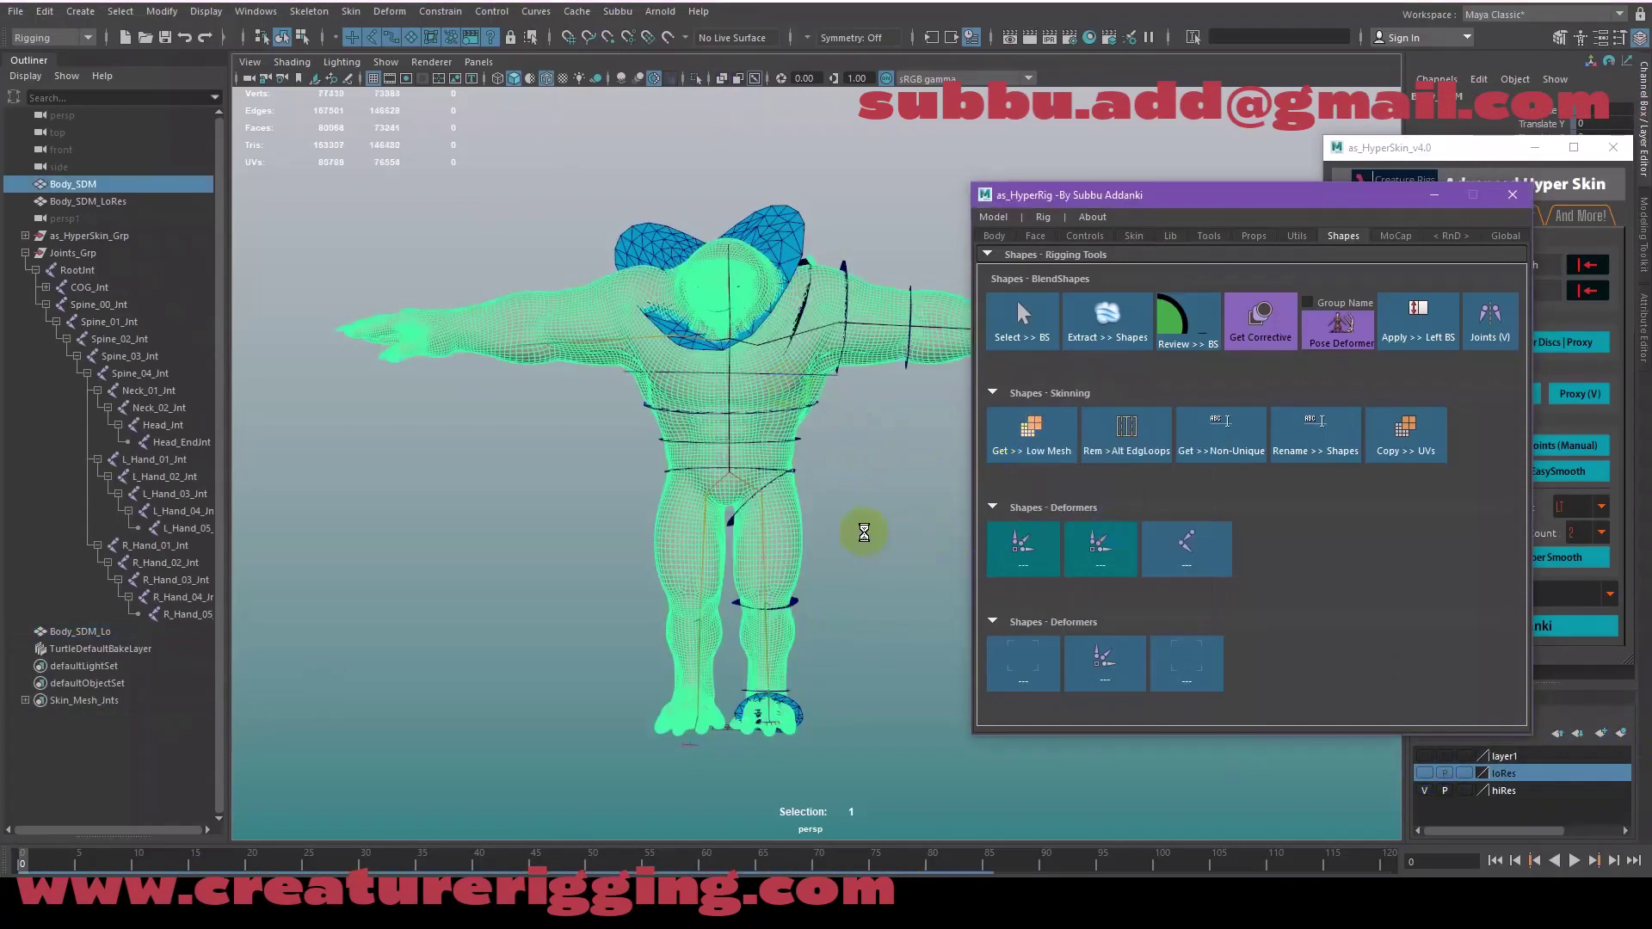
pyautogui.click(1426, 791)
pyautogui.click(60, 649)
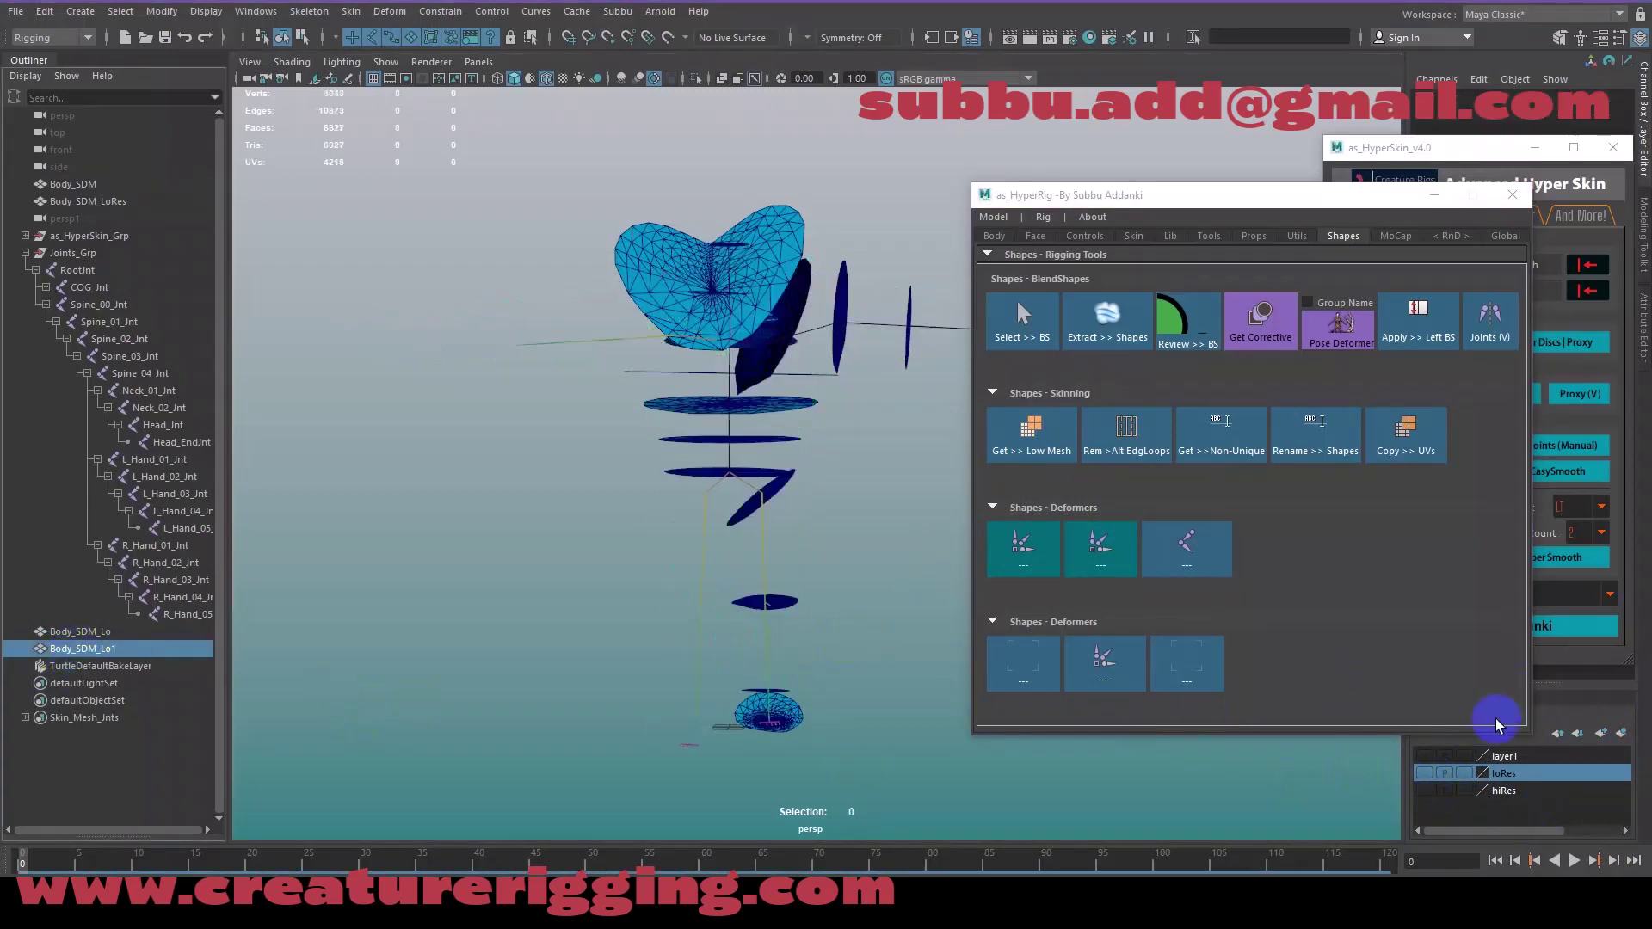
pyautogui.click(1426, 790)
pyautogui.click(1425, 791)
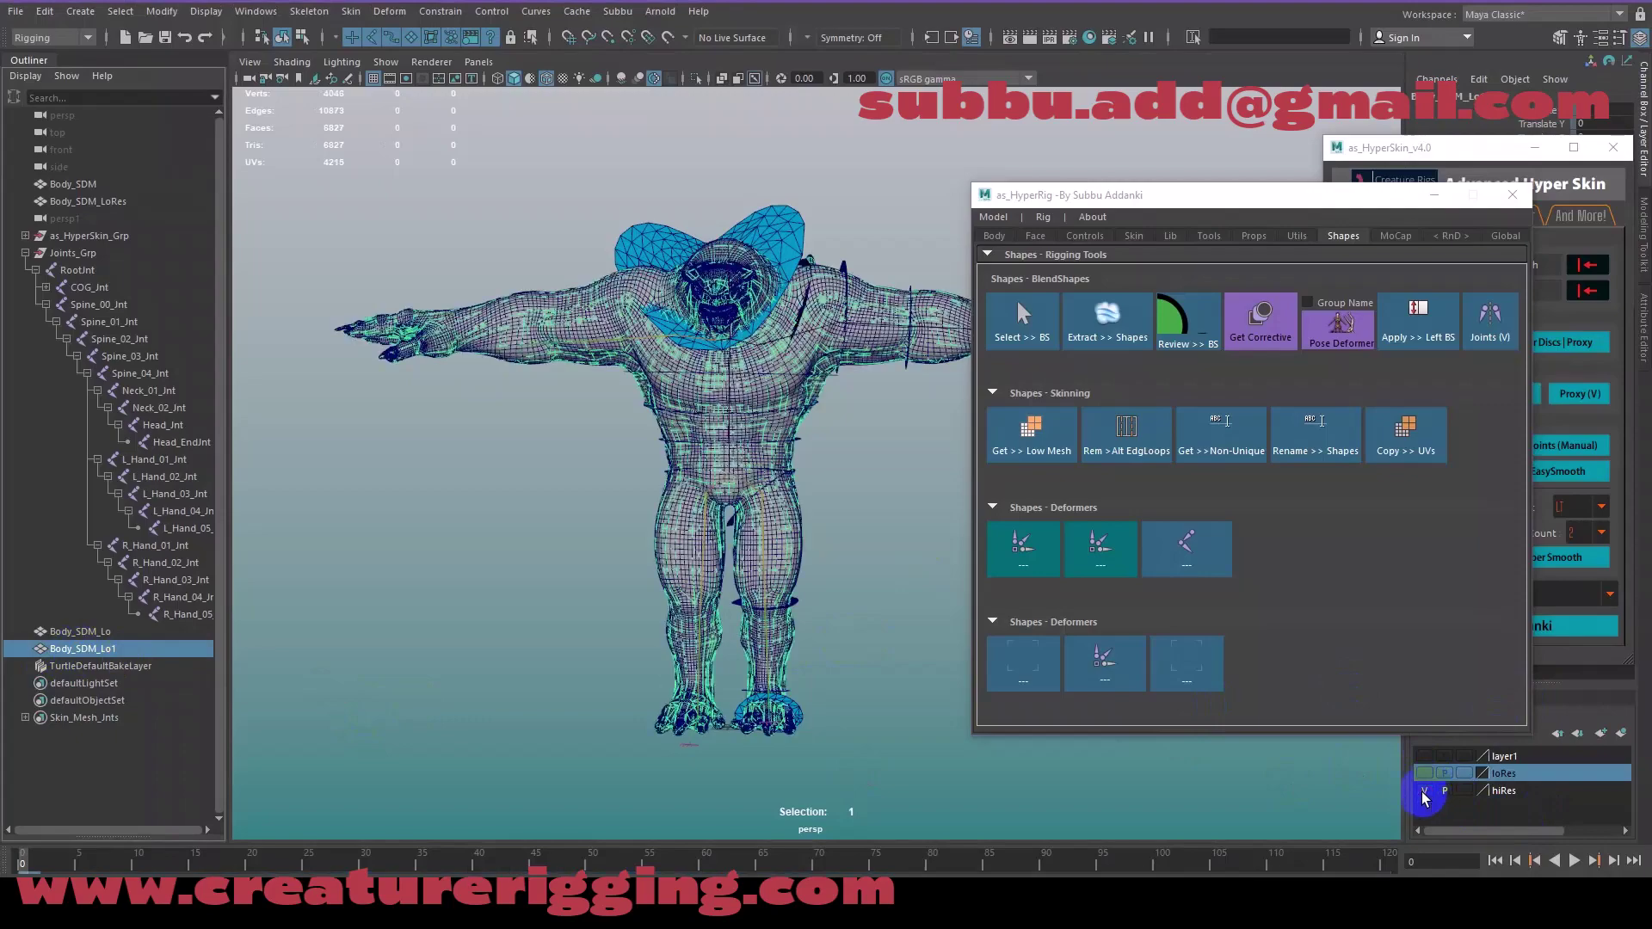
pyautogui.click(698, 79)
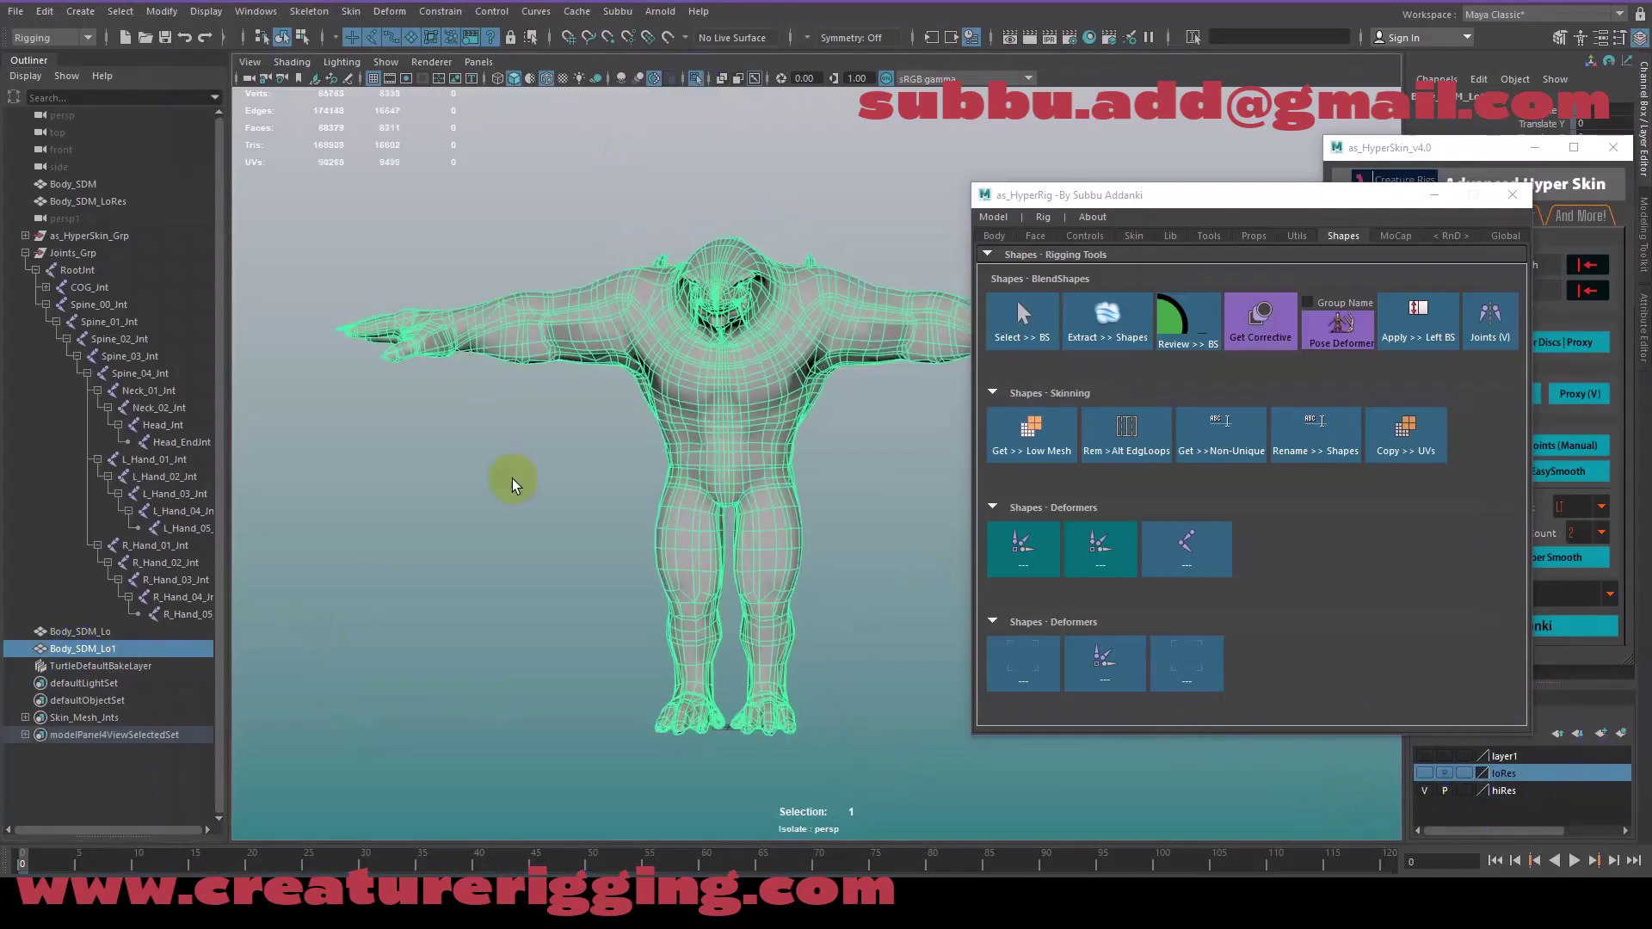
pyautogui.click(485, 533)
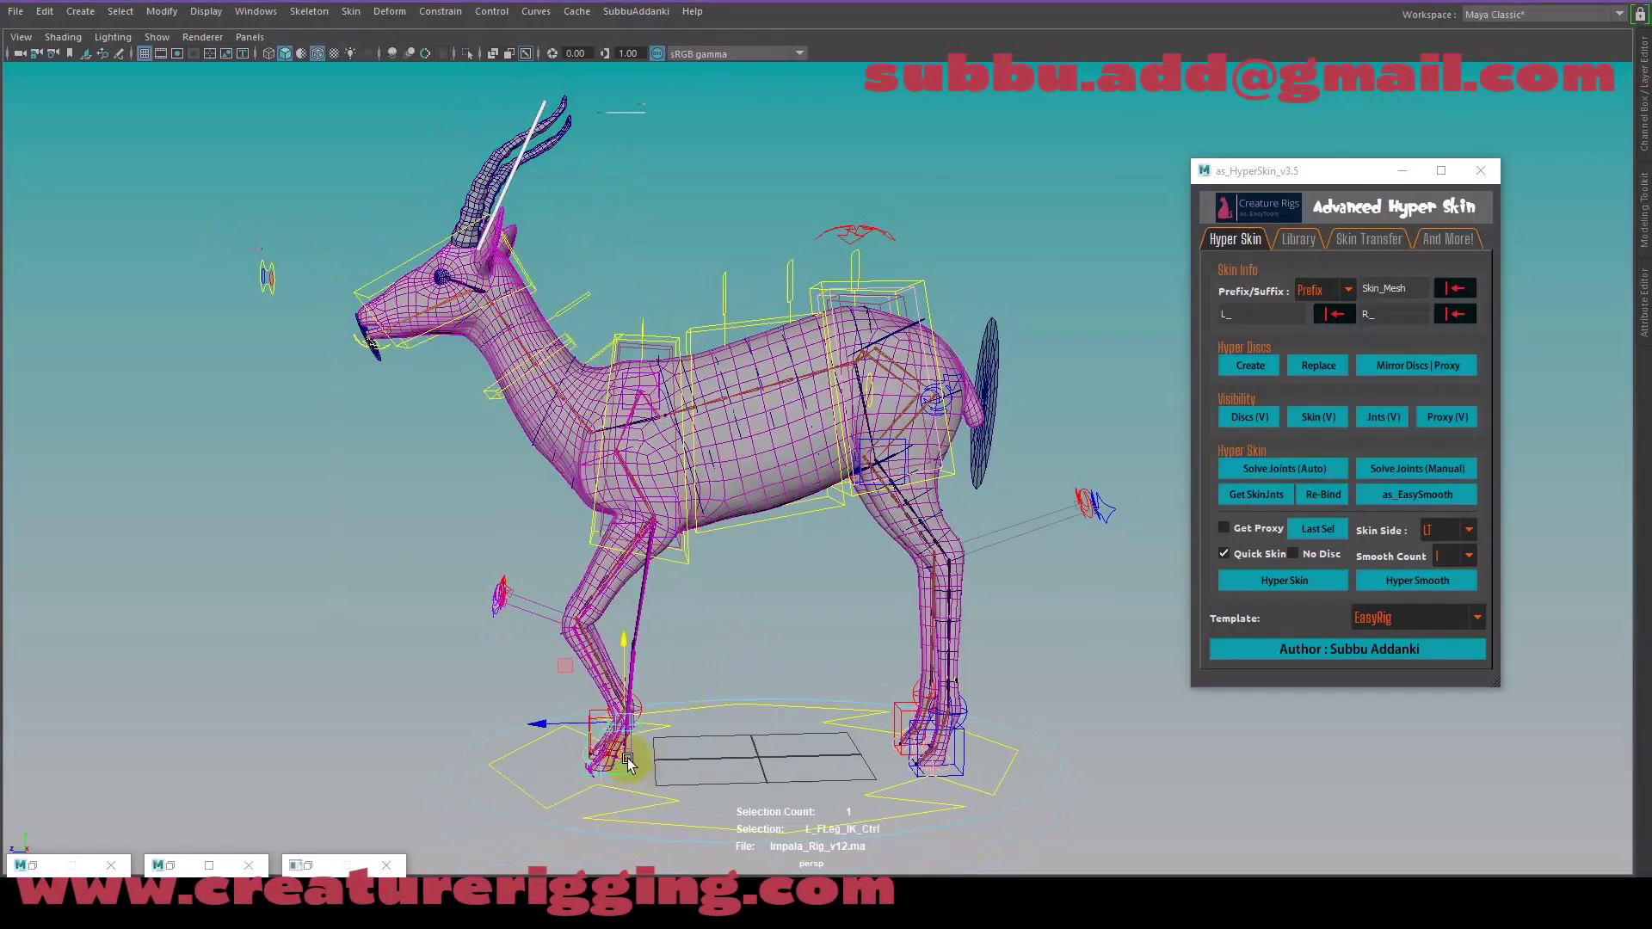
# - In shaded wireframe, raise R_FLeg_IK_Ctrl and L_FLeg_IK_Ctrl up and back
pyautogui.click(712, 724)
pyautogui.click(809, 601)
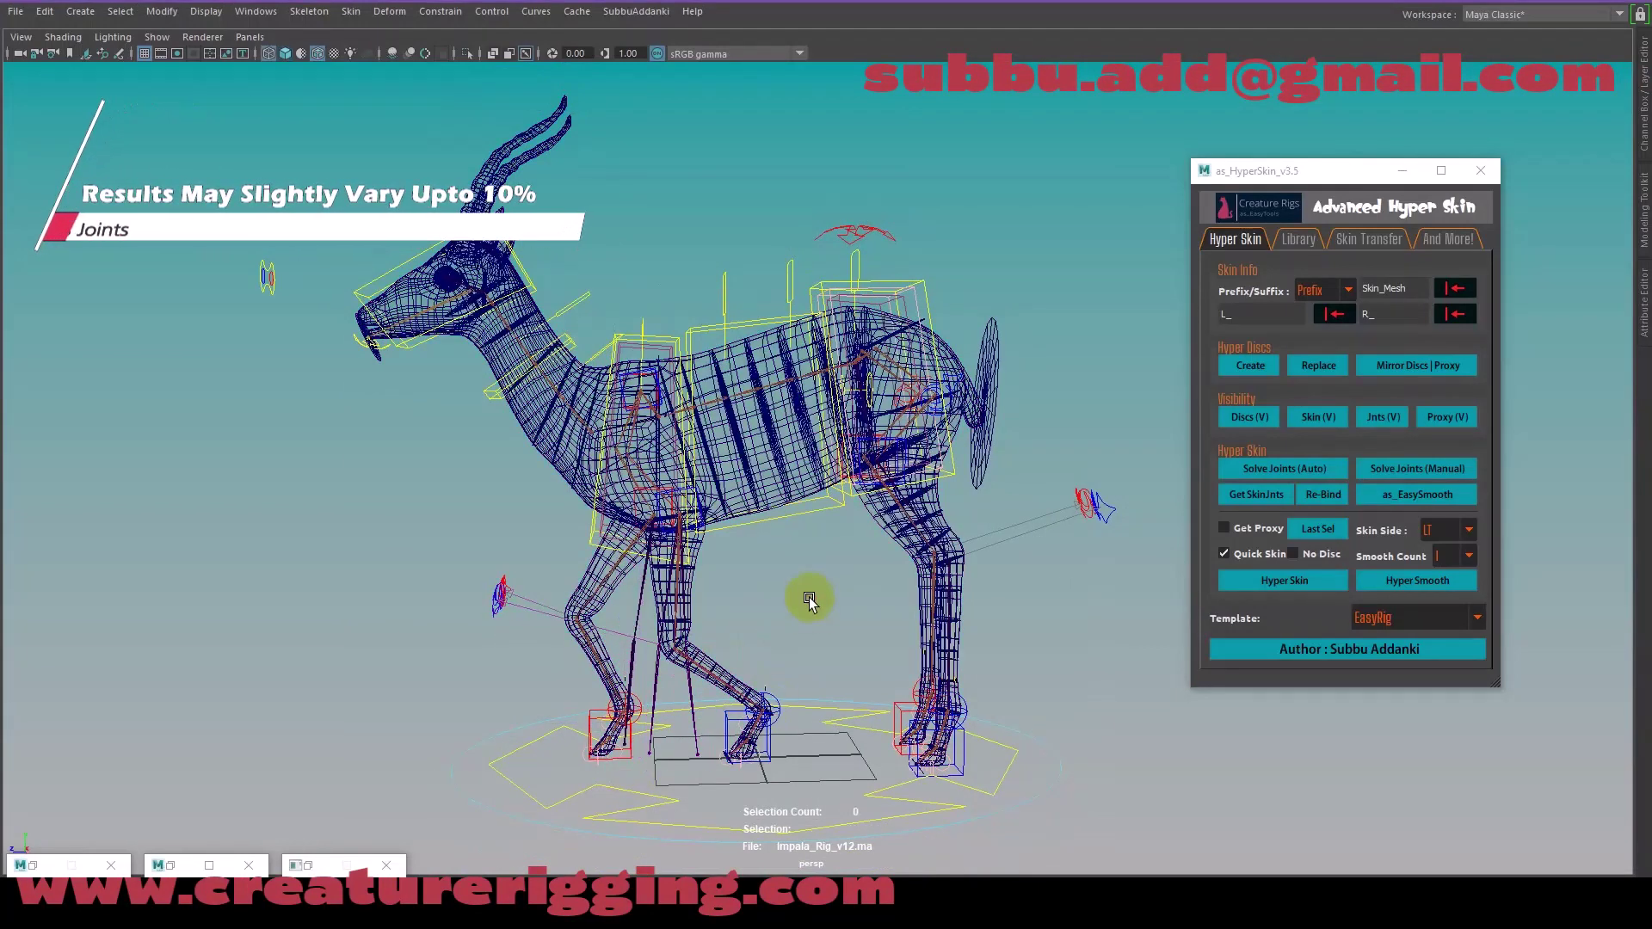
pyautogui.press('5')
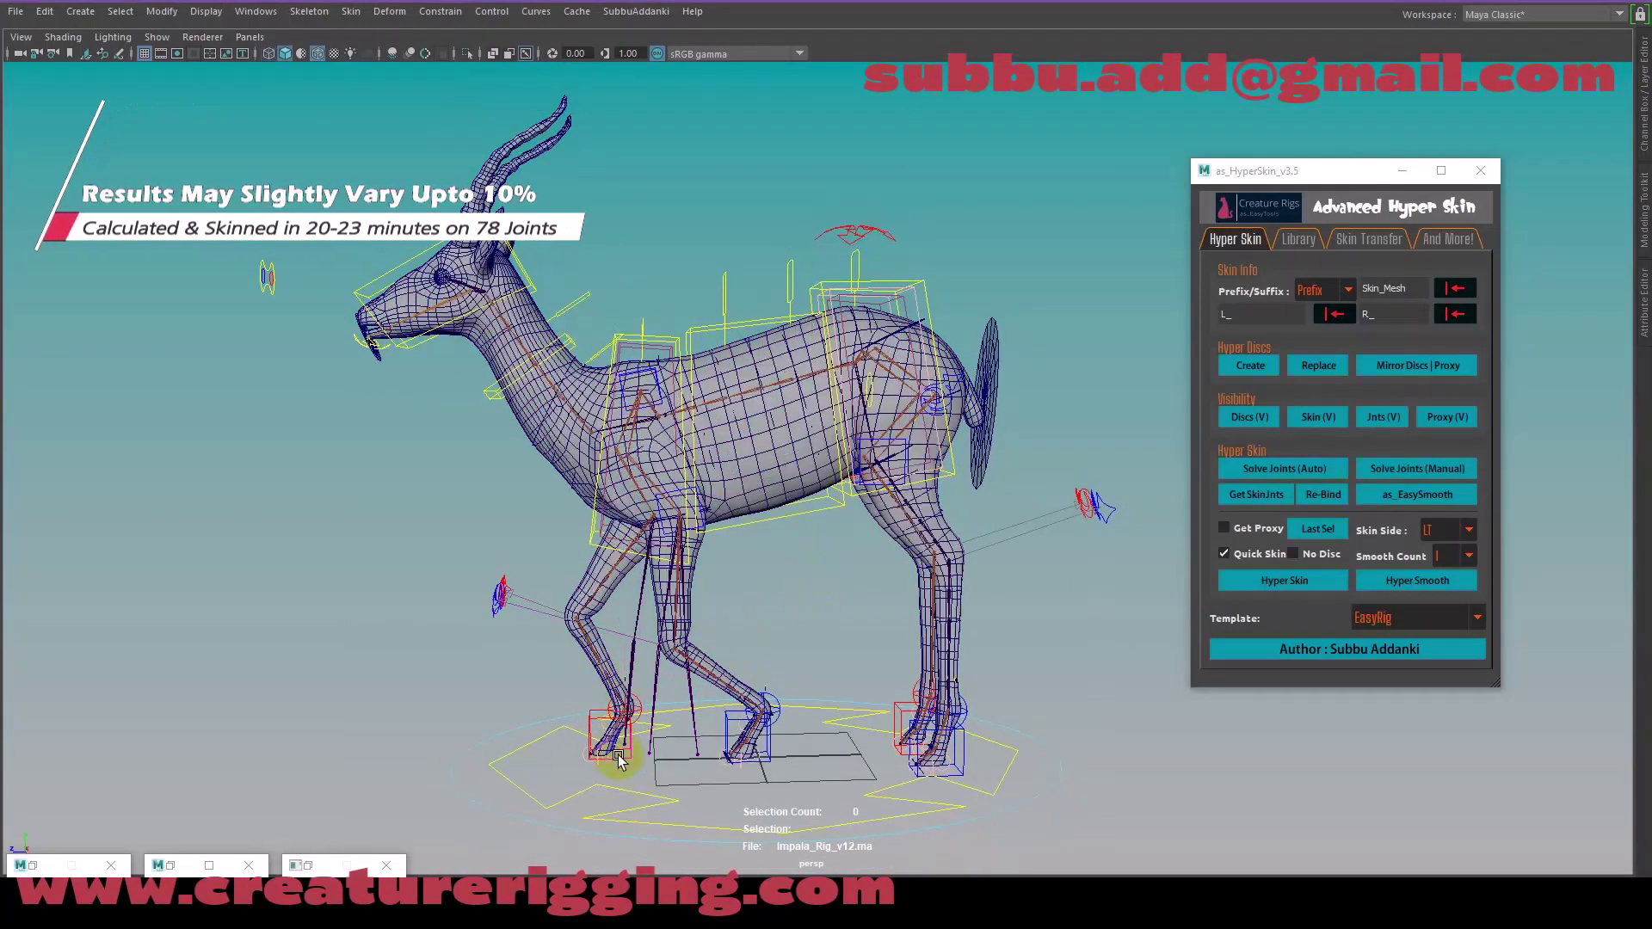
pyautogui.click(629, 725)
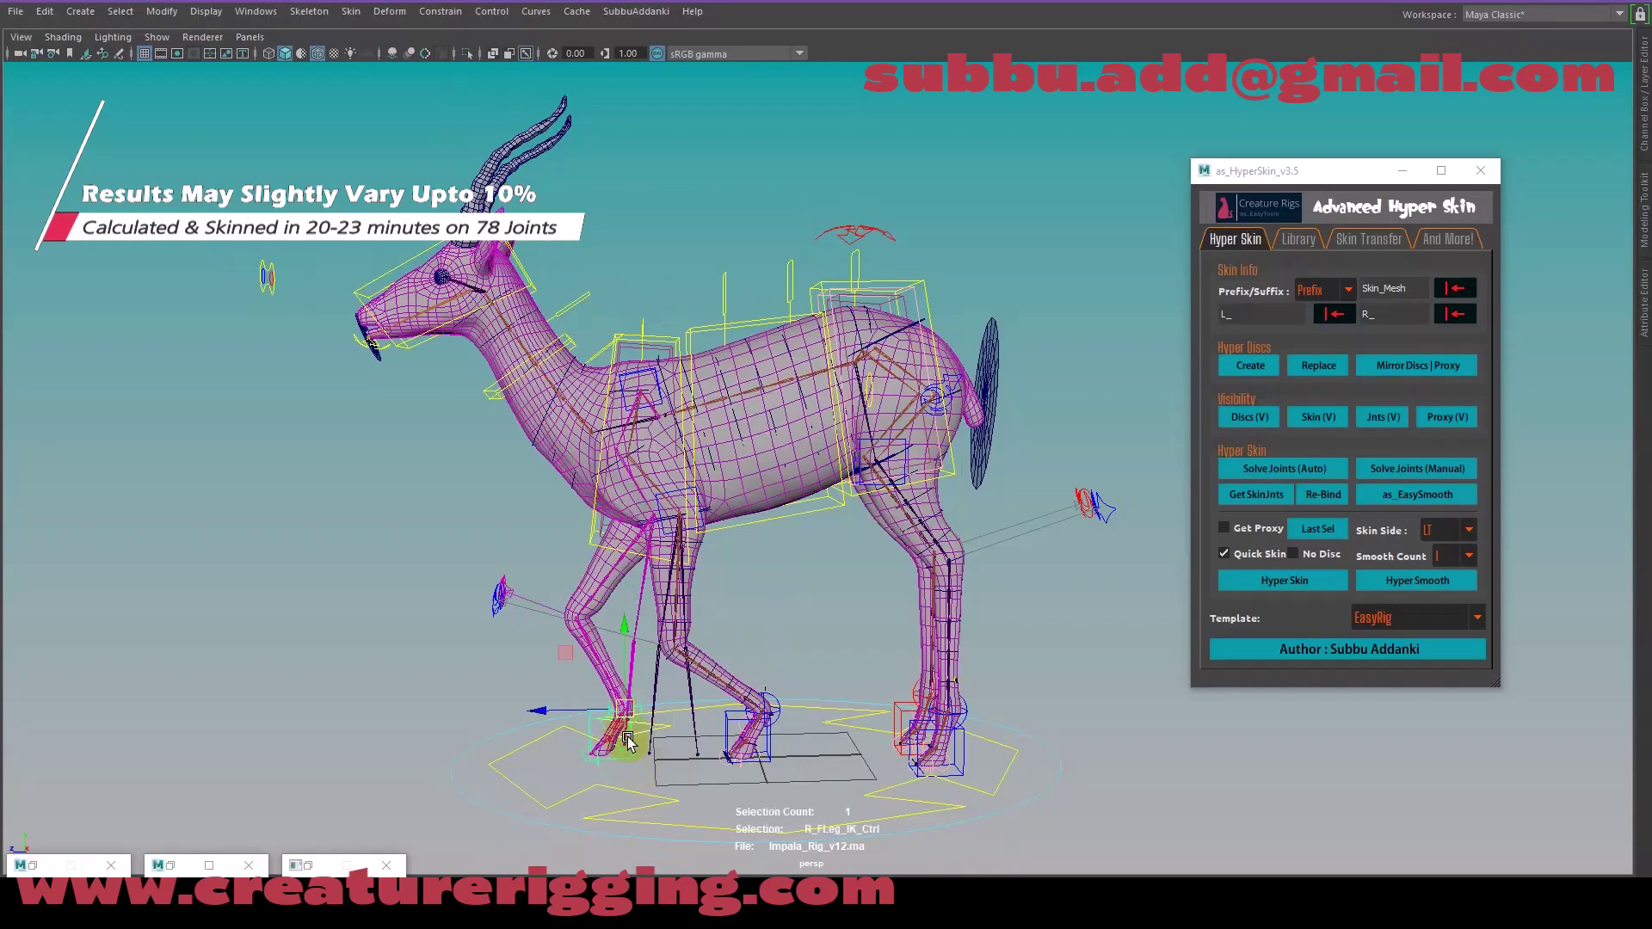
pyautogui.moveTo(628, 727); pyautogui.dragTo(550, 671)
pyautogui.click(772, 744)
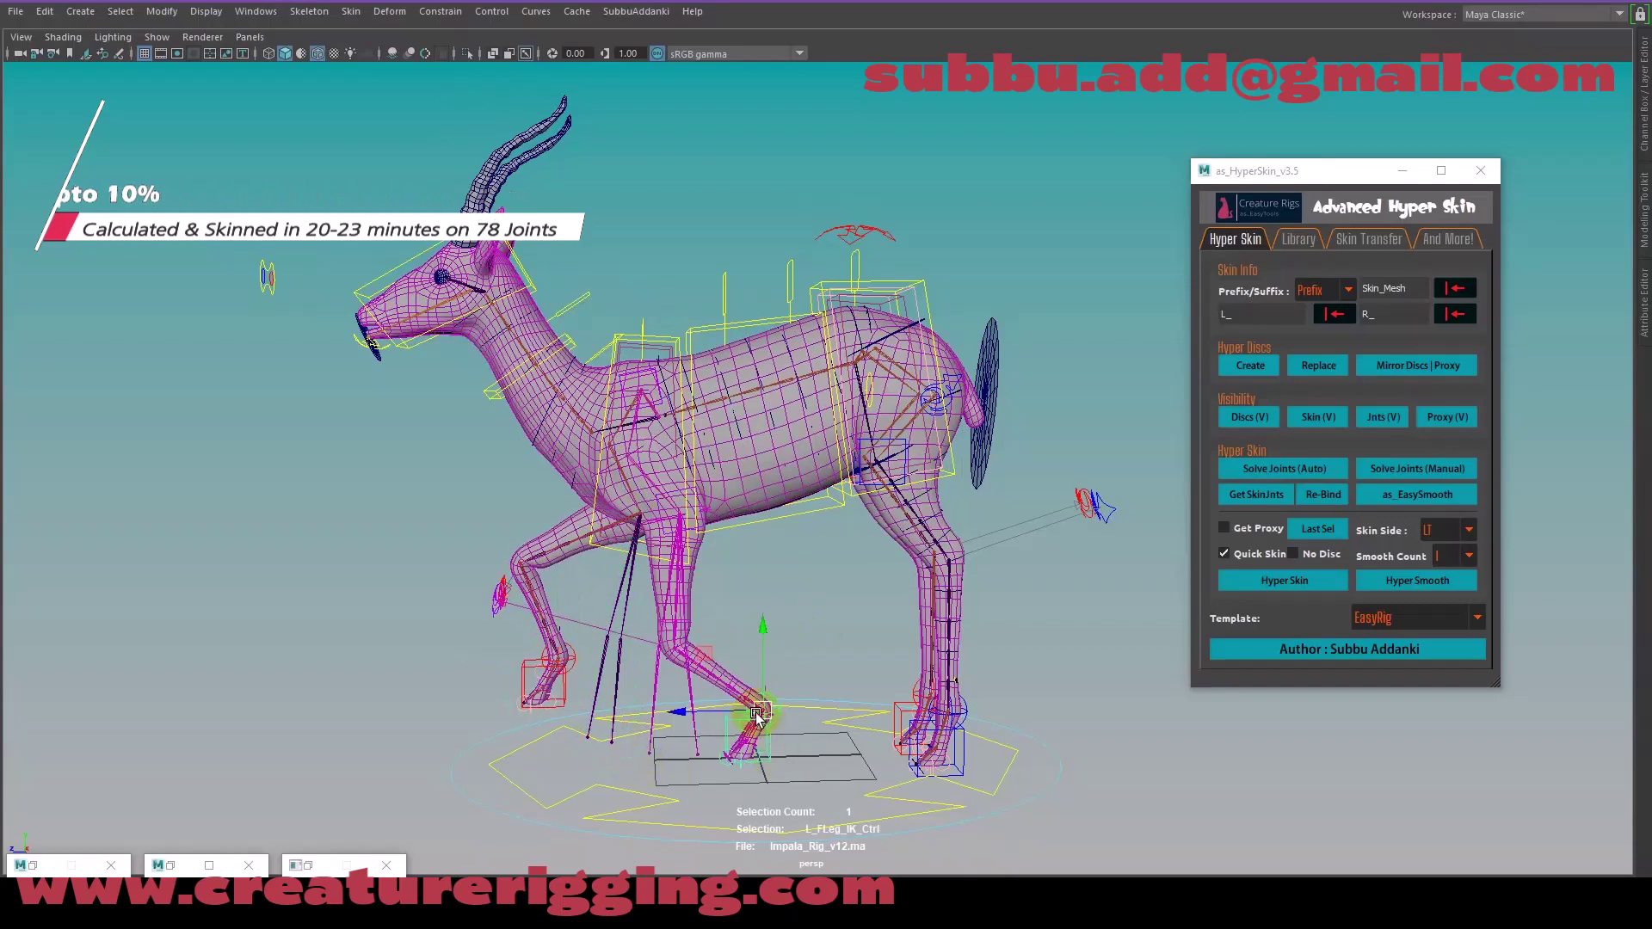
pyautogui.moveTo(773, 744)
pyautogui.mouseDown()
pyautogui.moveTo(702, 639)
pyautogui.moveTo(694, 677)
pyautogui.mouseUp()
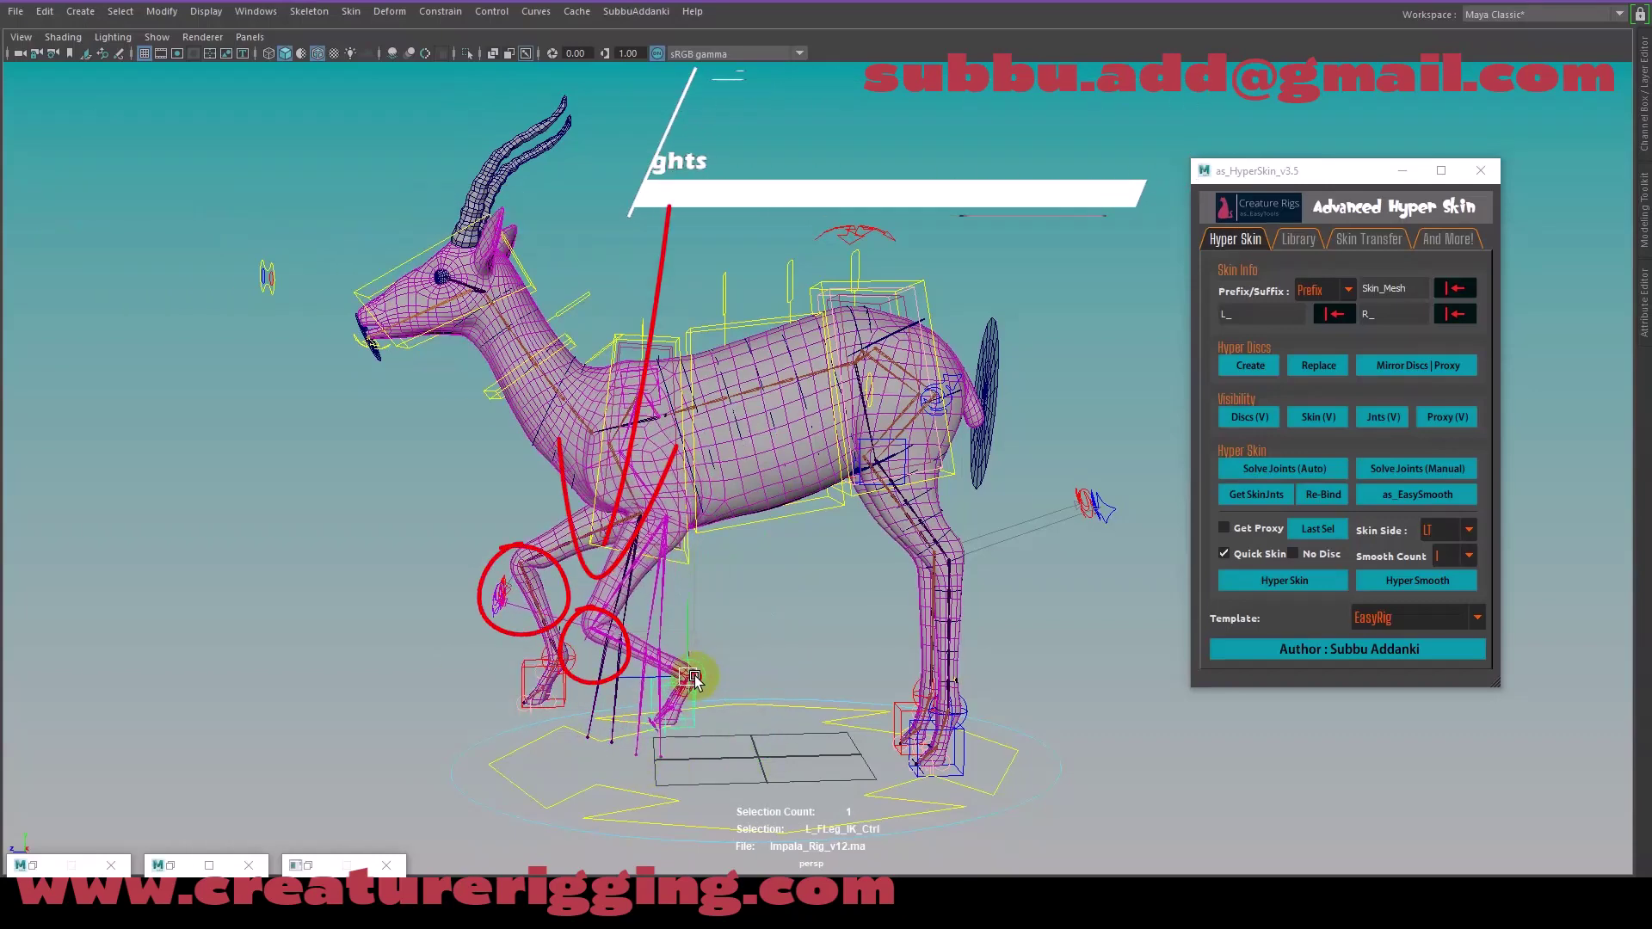
# - Bend the body with Spine_Mid_Ctrl and lift the head by rotating Neck_FK_02_Ctrl
pyautogui.click(745, 366)
pyautogui.moveTo(744, 365); pyautogui.dragTo(736, 366)
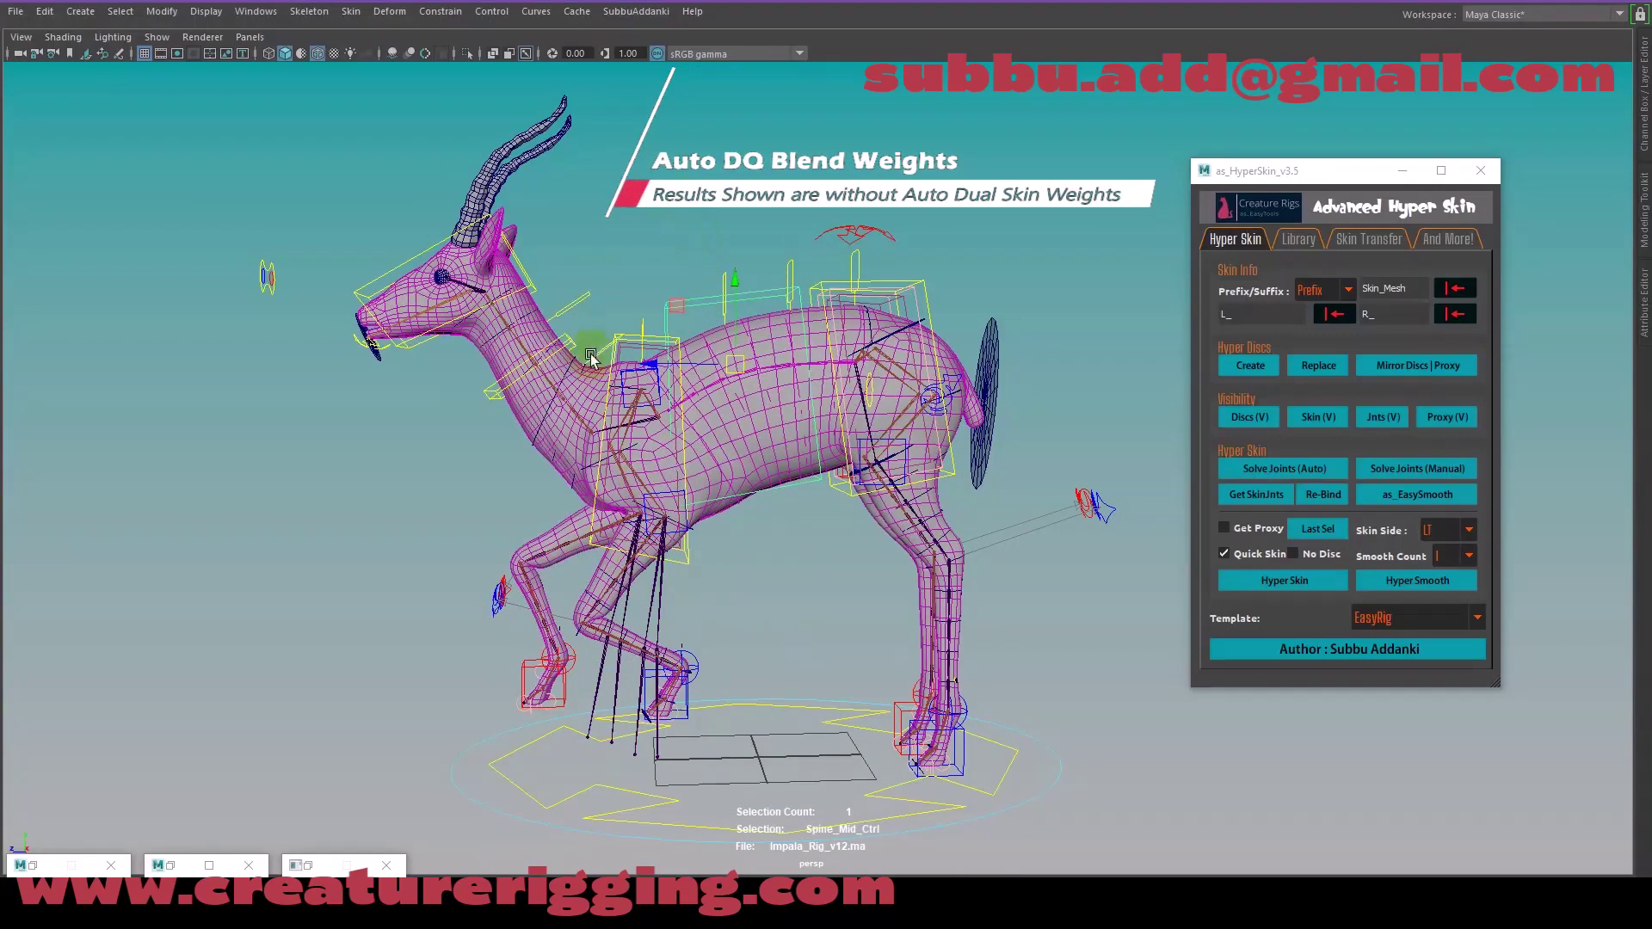
pyautogui.moveTo(590, 354)
pyautogui.mouseDown()
pyautogui.moveTo(583, 288)
pyautogui.moveTo(649, 243)
pyautogui.mouseUp()
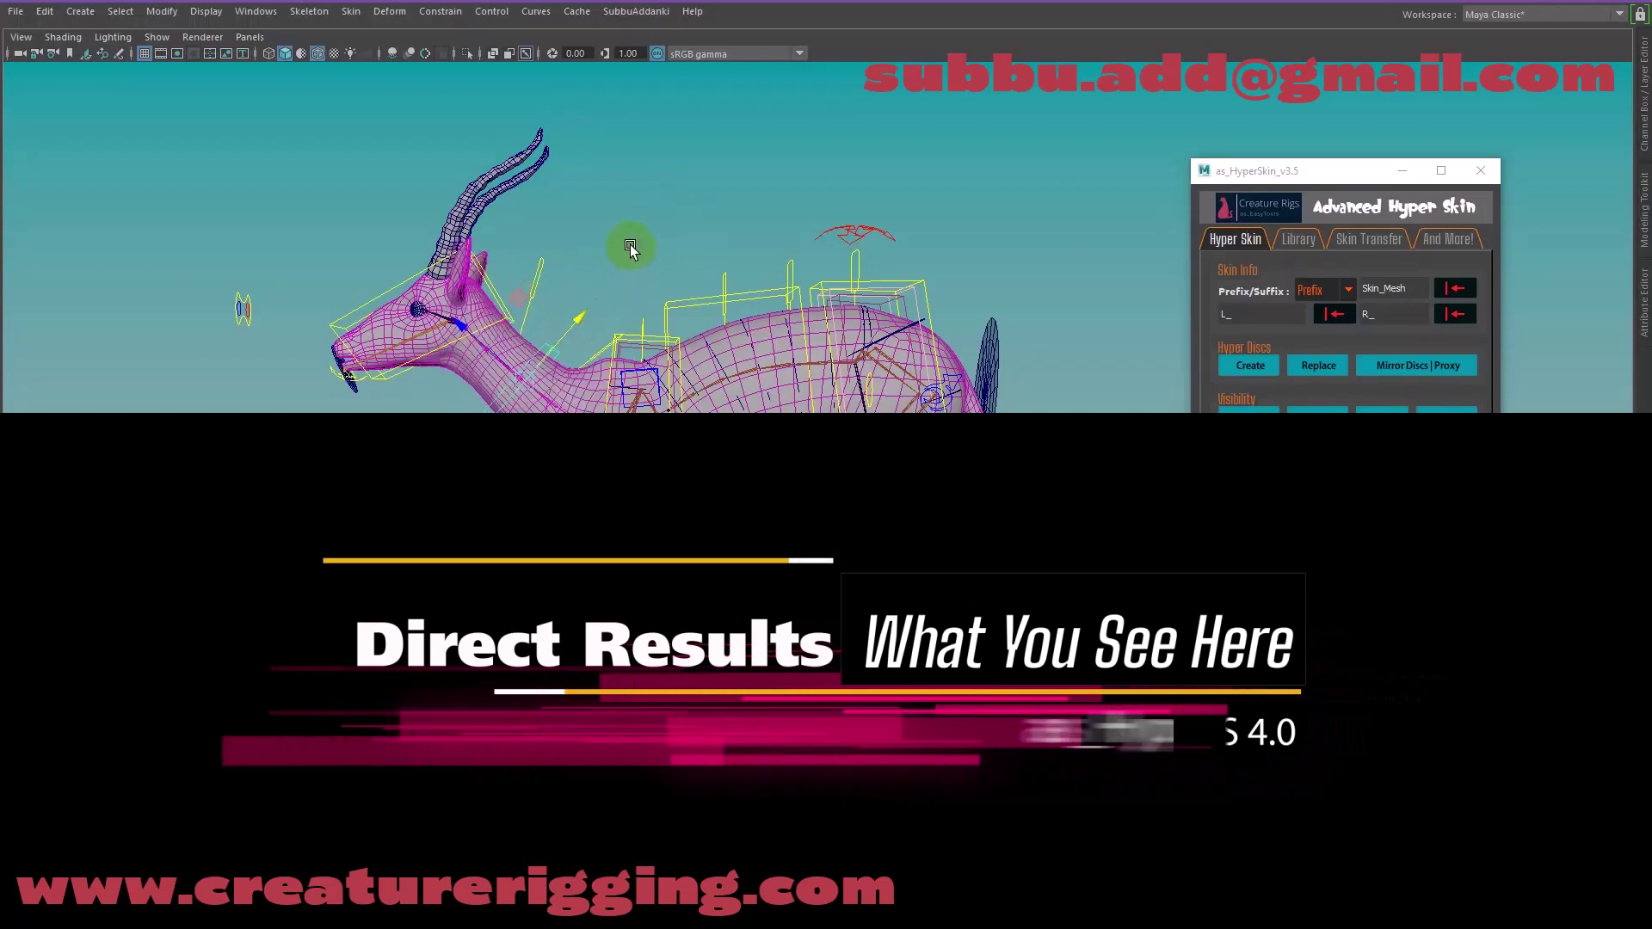
# - Rotate Head_Ctrl to face upward and move L_RearLeg_IK_Ctrl forward to lift the foot
pyautogui.click(542, 332)
pyautogui.moveTo(542, 332)
pyautogui.mouseDown()
pyautogui.moveTo(535, 266)
pyautogui.moveTo(516, 370)
pyautogui.moveTo(583, 306)
pyautogui.mouseUp()
pyautogui.click(947, 775)
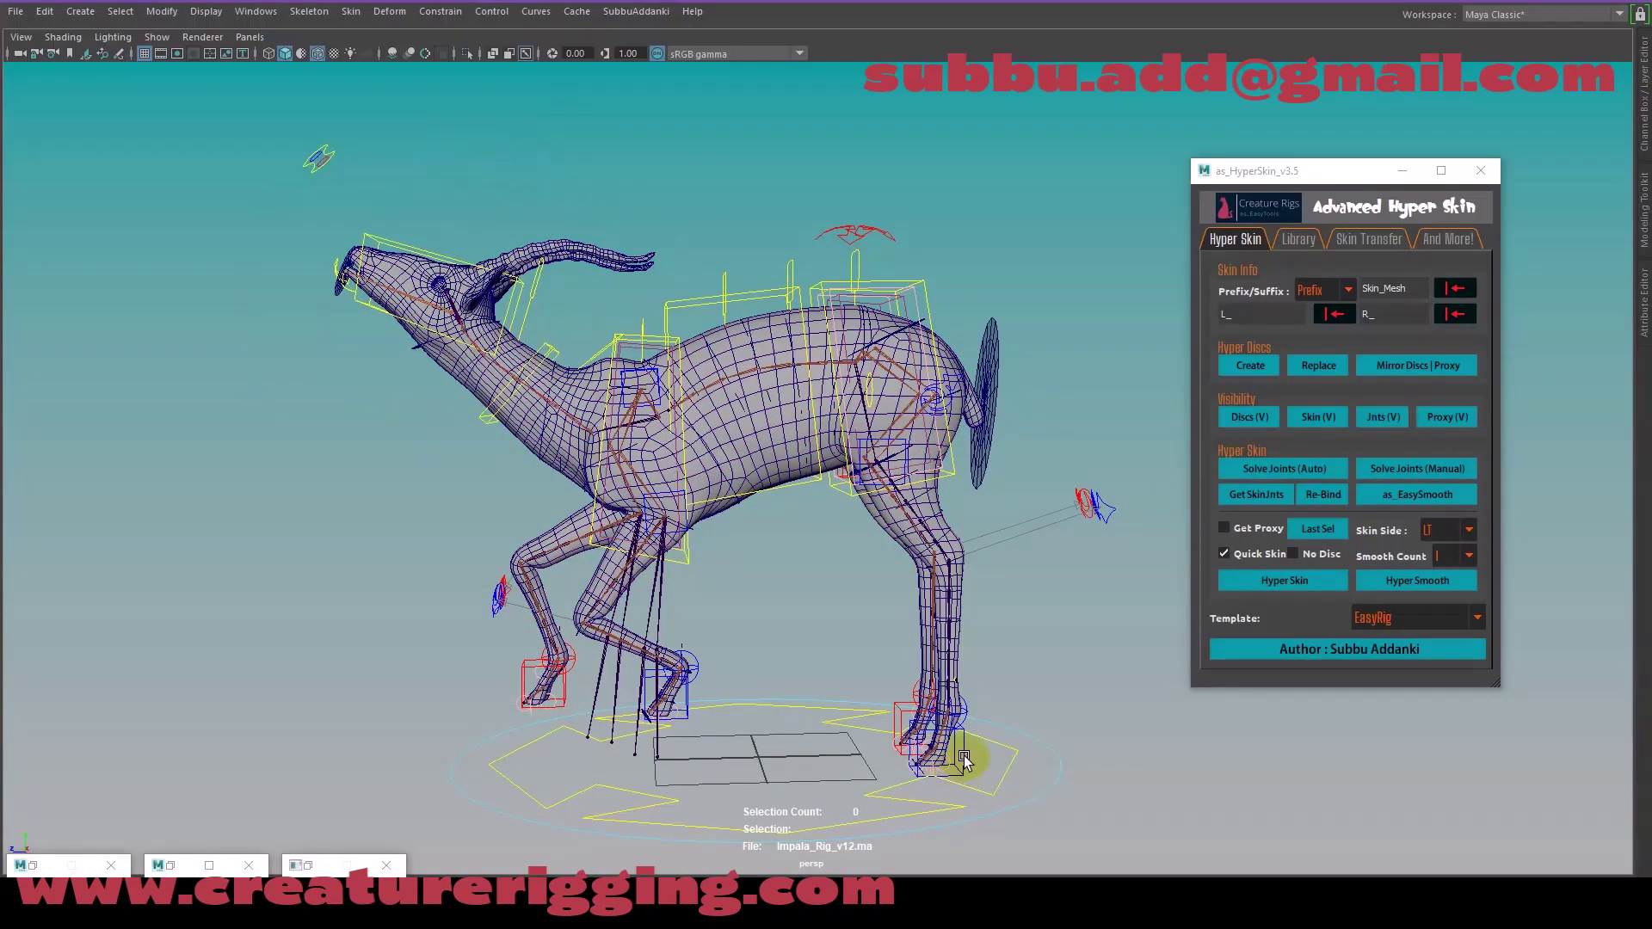
pyautogui.click(963, 755)
pyautogui.moveTo(939, 754)
pyautogui.mouseDown()
pyautogui.moveTo(737, 600)
pyautogui.moveTo(779, 710)
pyautogui.mouseUp()
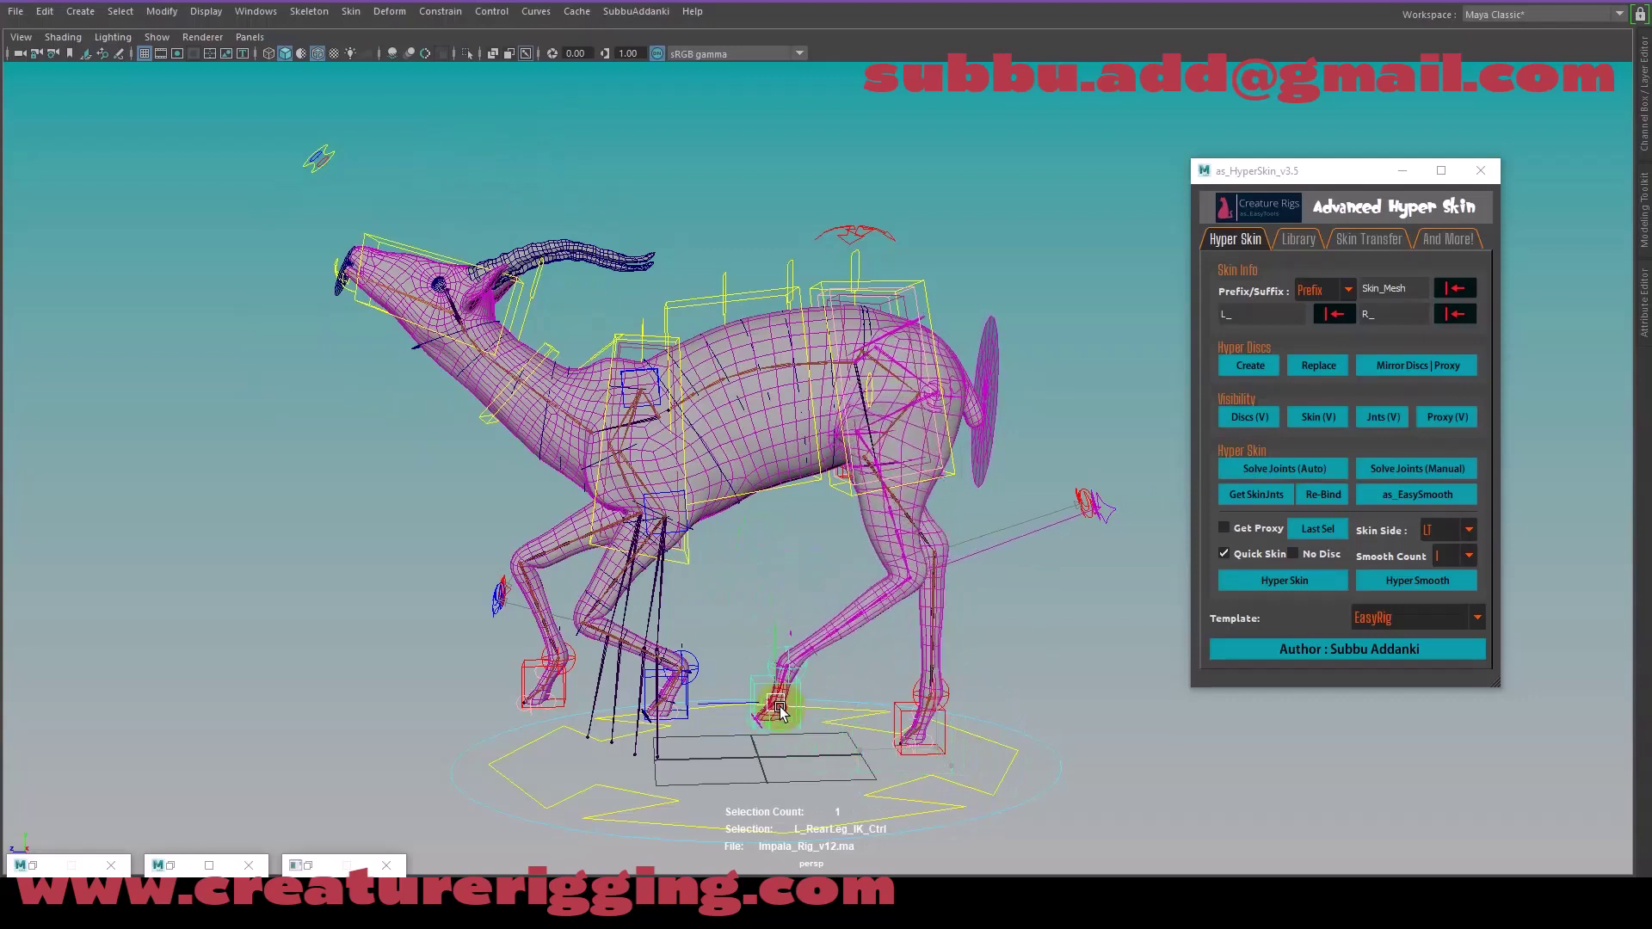
# - Pull Spine_Lo_Ctrl down and left, then rotate it to twist the hips
pyautogui.click(929, 744)
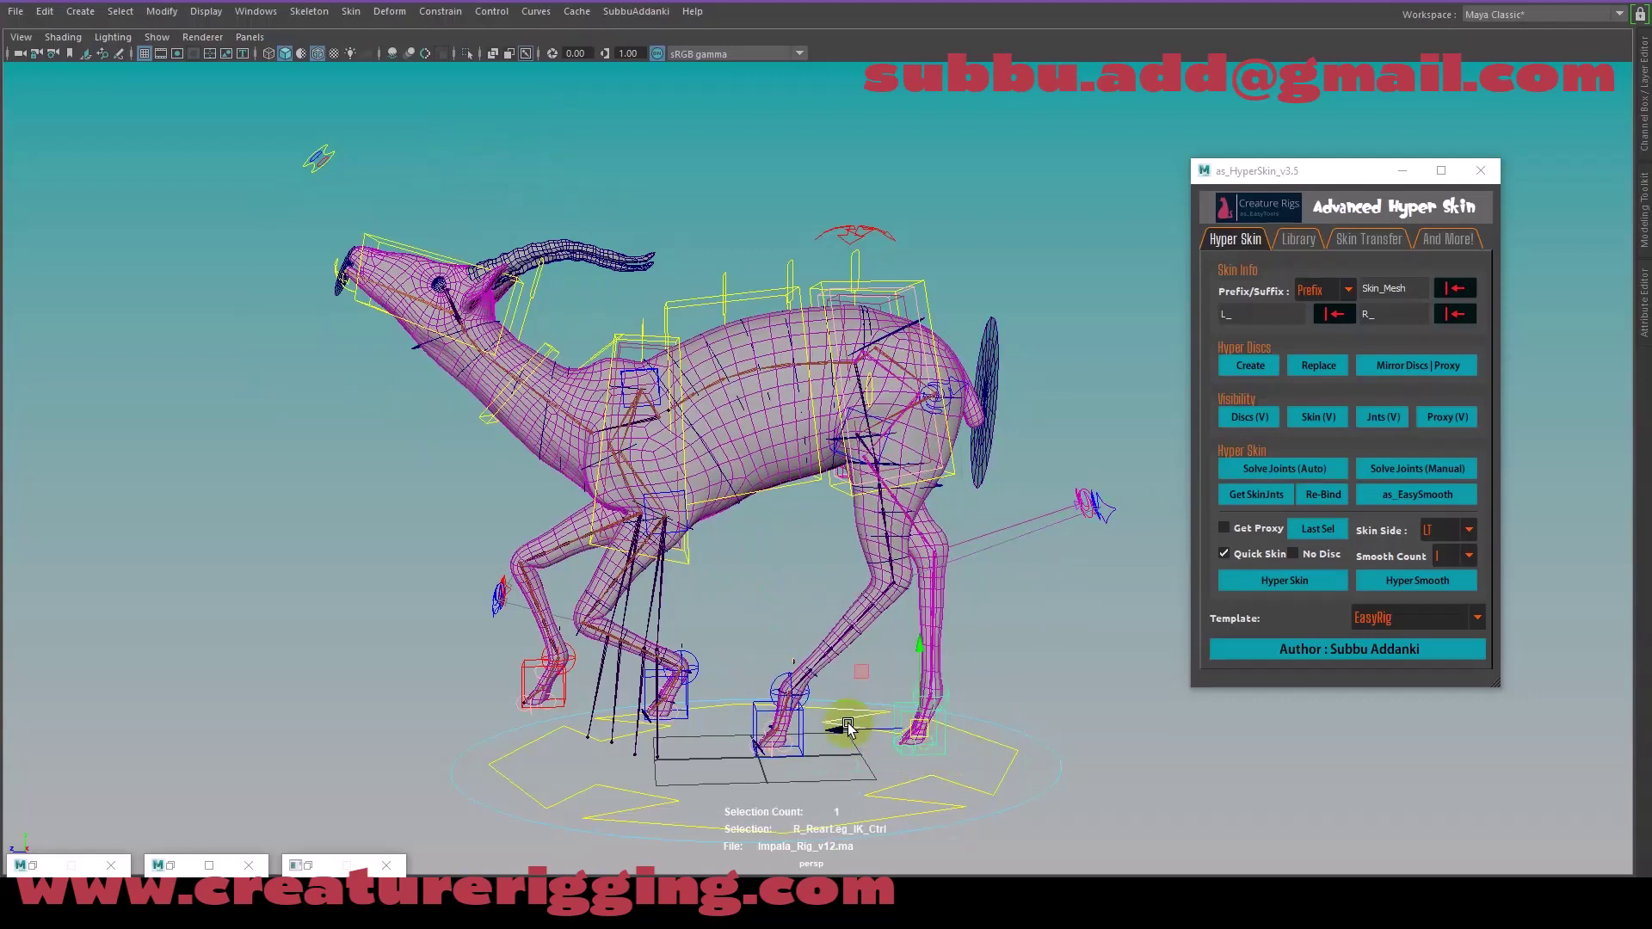
pyautogui.click(928, 286)
pyautogui.moveTo(870, 266); pyautogui.dragTo(845, 363)
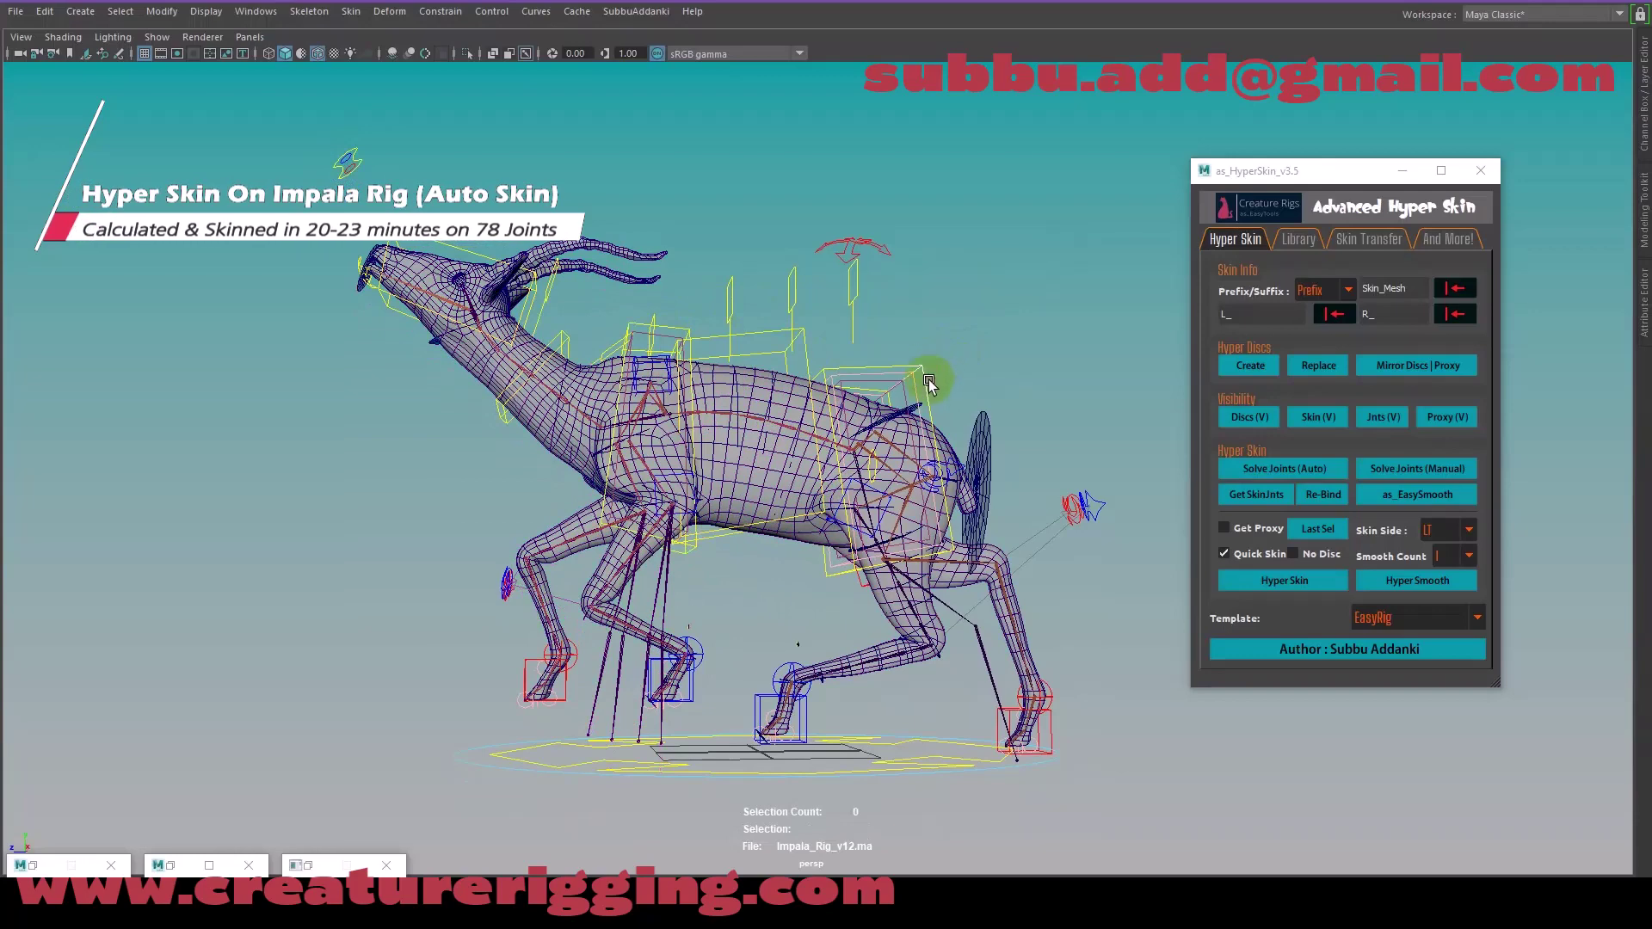
pyautogui.click(858, 385)
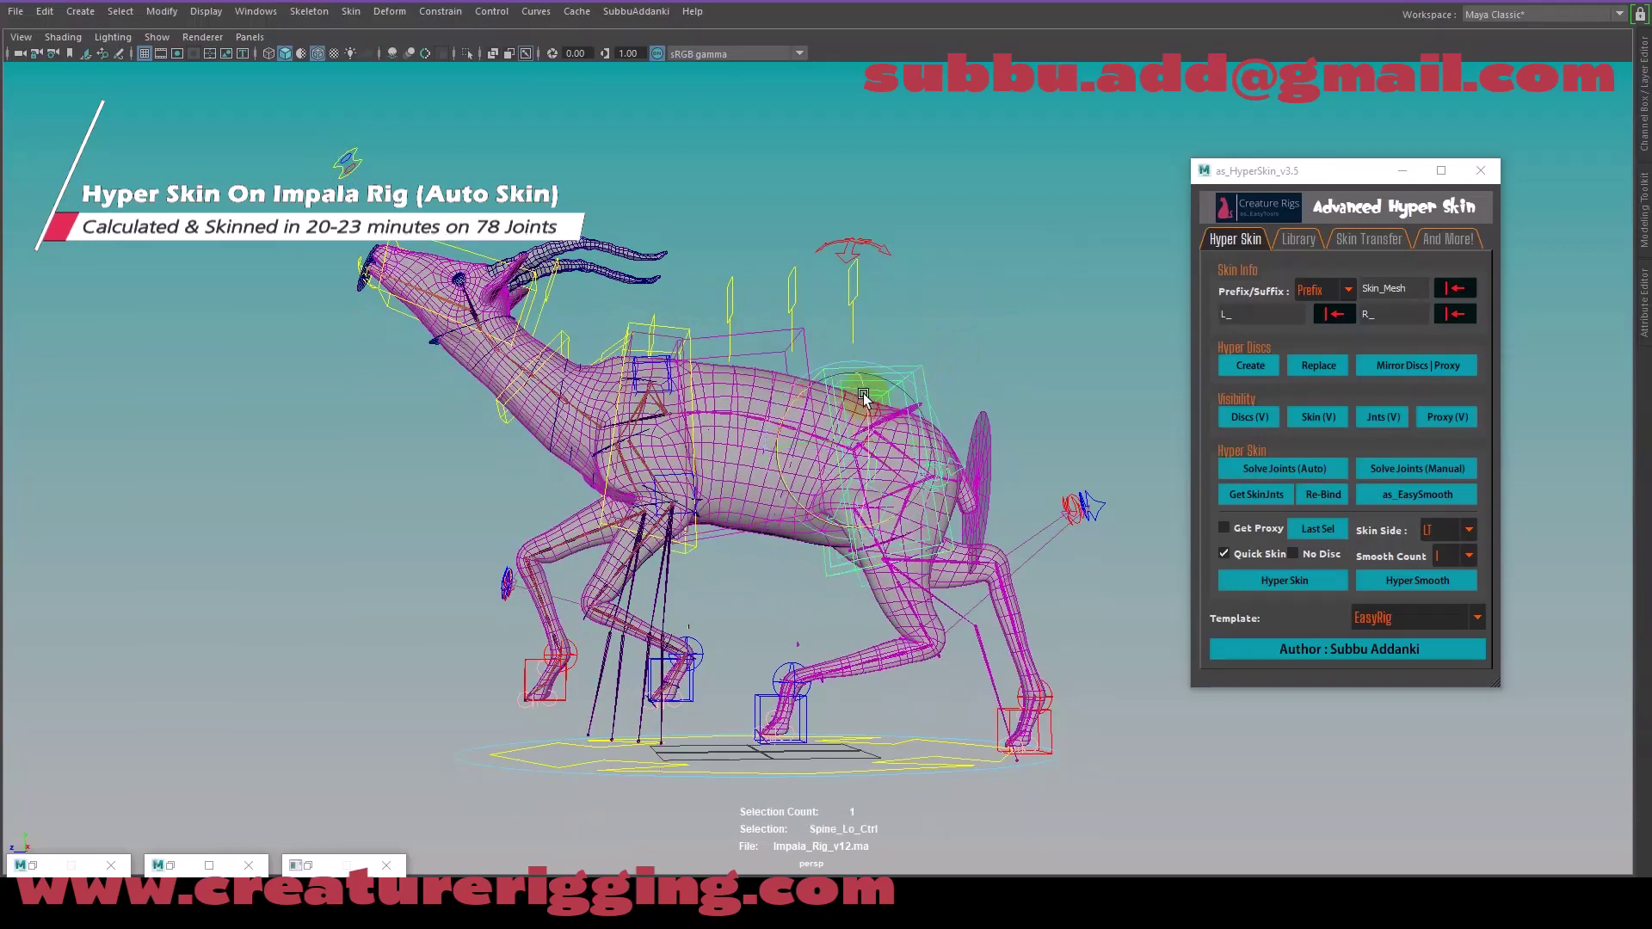
pyautogui.moveTo(863, 396); pyautogui.dragTo(908, 405)
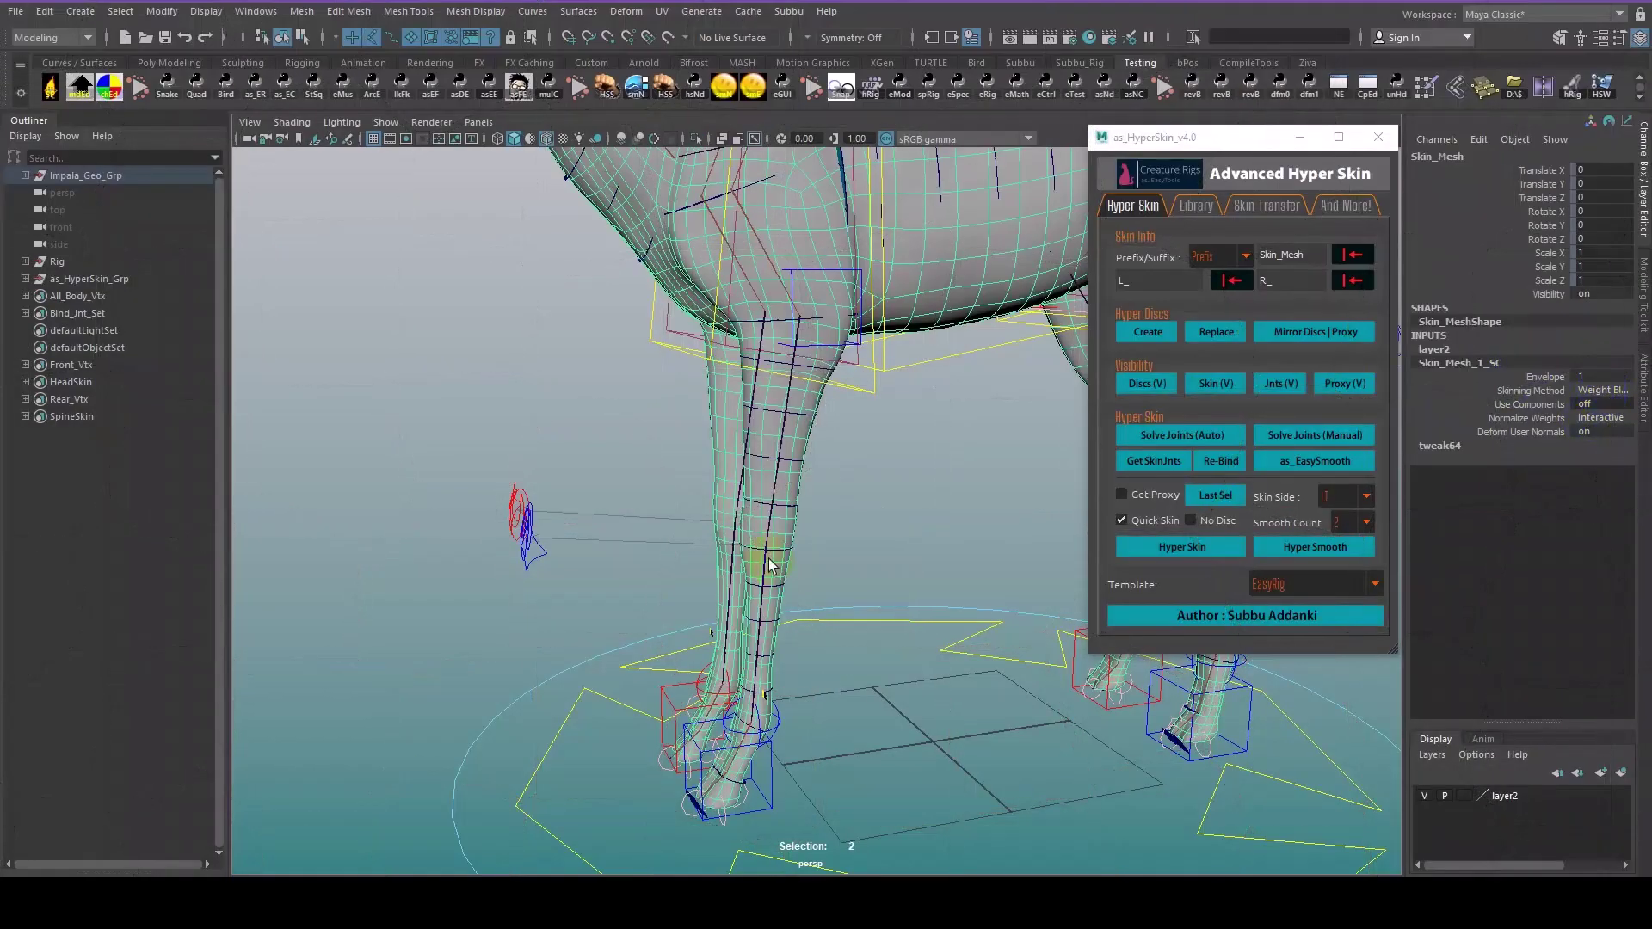
# - Inspect the elbow bendy disc with the skin hidden, then Hyper Smooth the selected leg vertices
pyautogui.click(1215, 384)
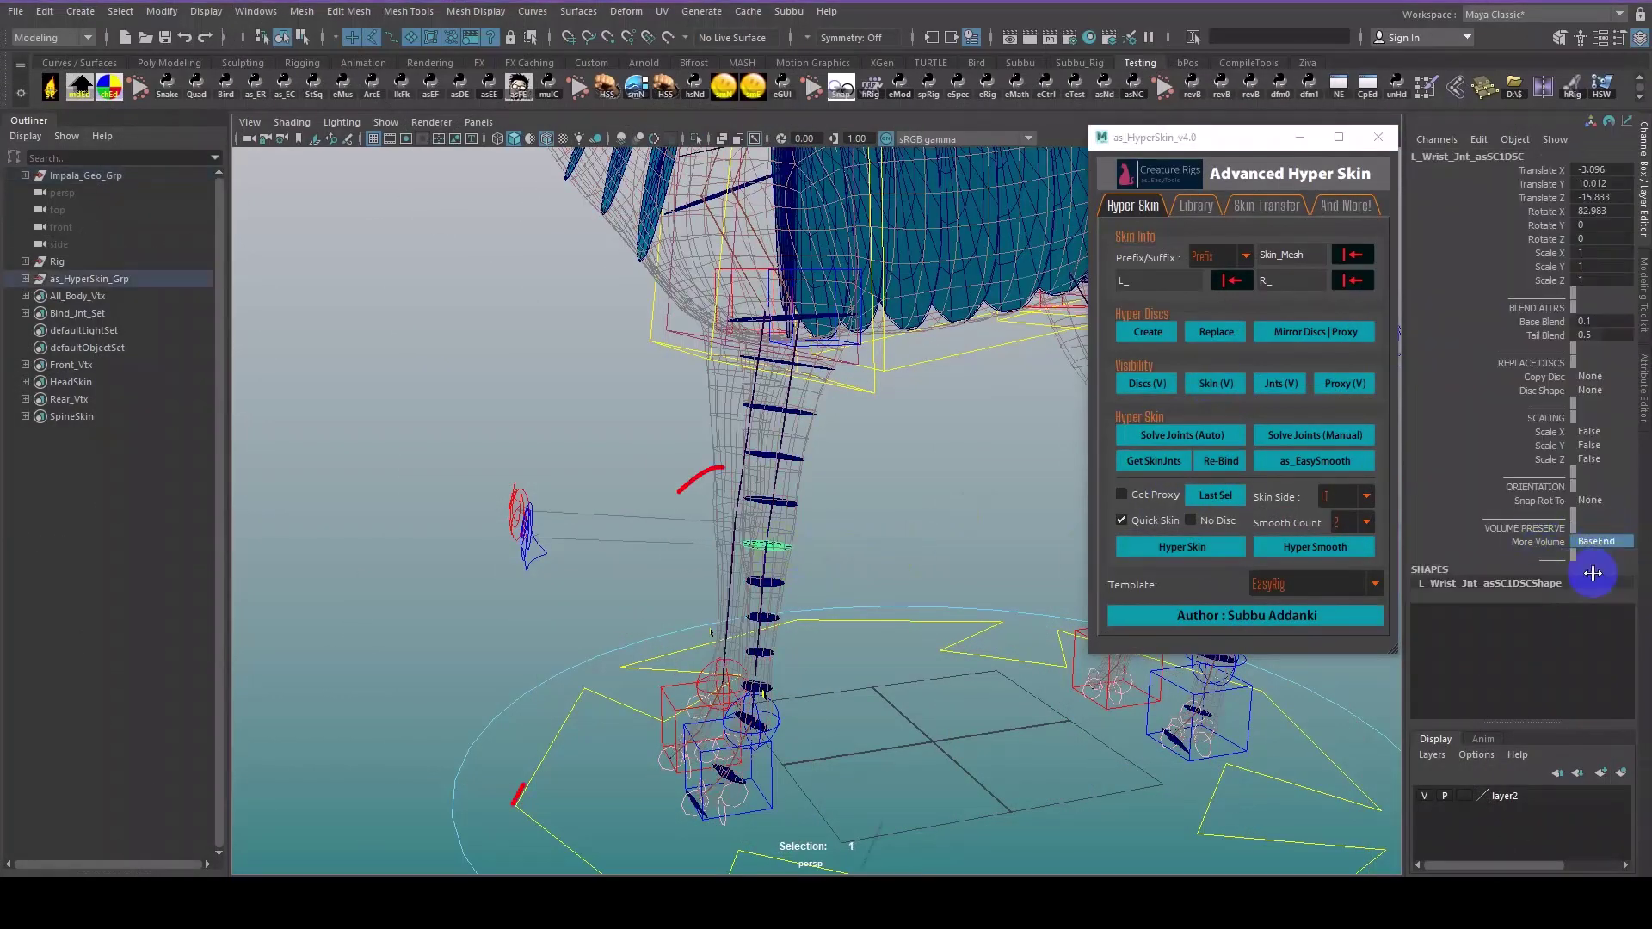
pyautogui.press('Up')
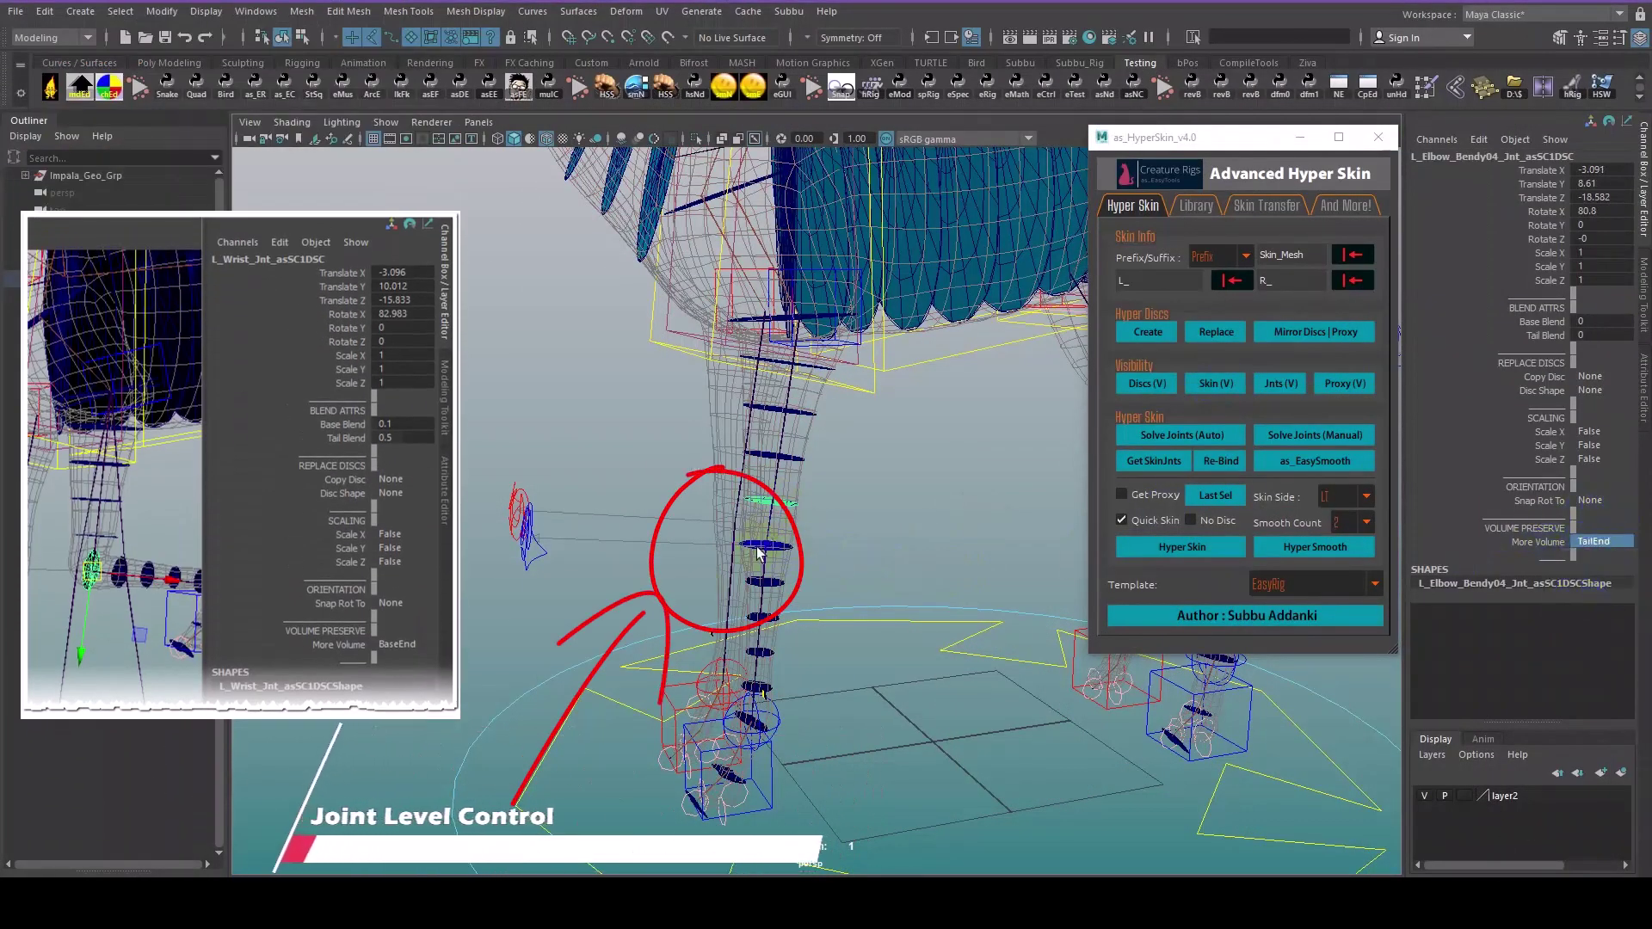
pyautogui.click(832, 516)
pyautogui.click(1213, 383)
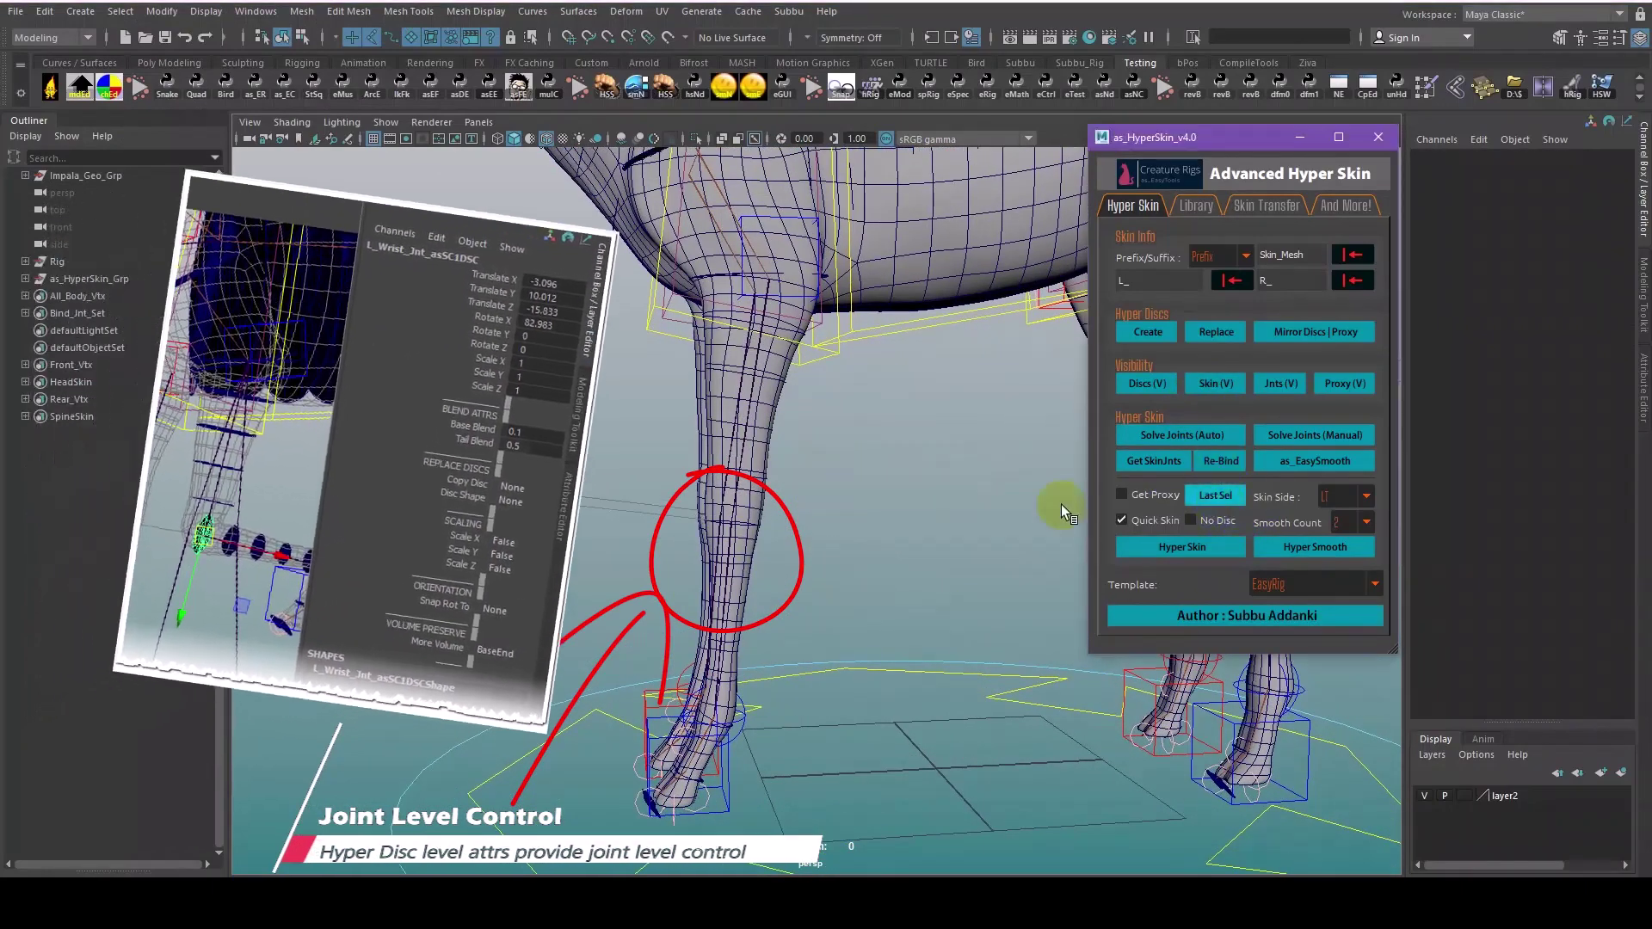
pyautogui.click(1256, 545)
pyautogui.click(793, 442)
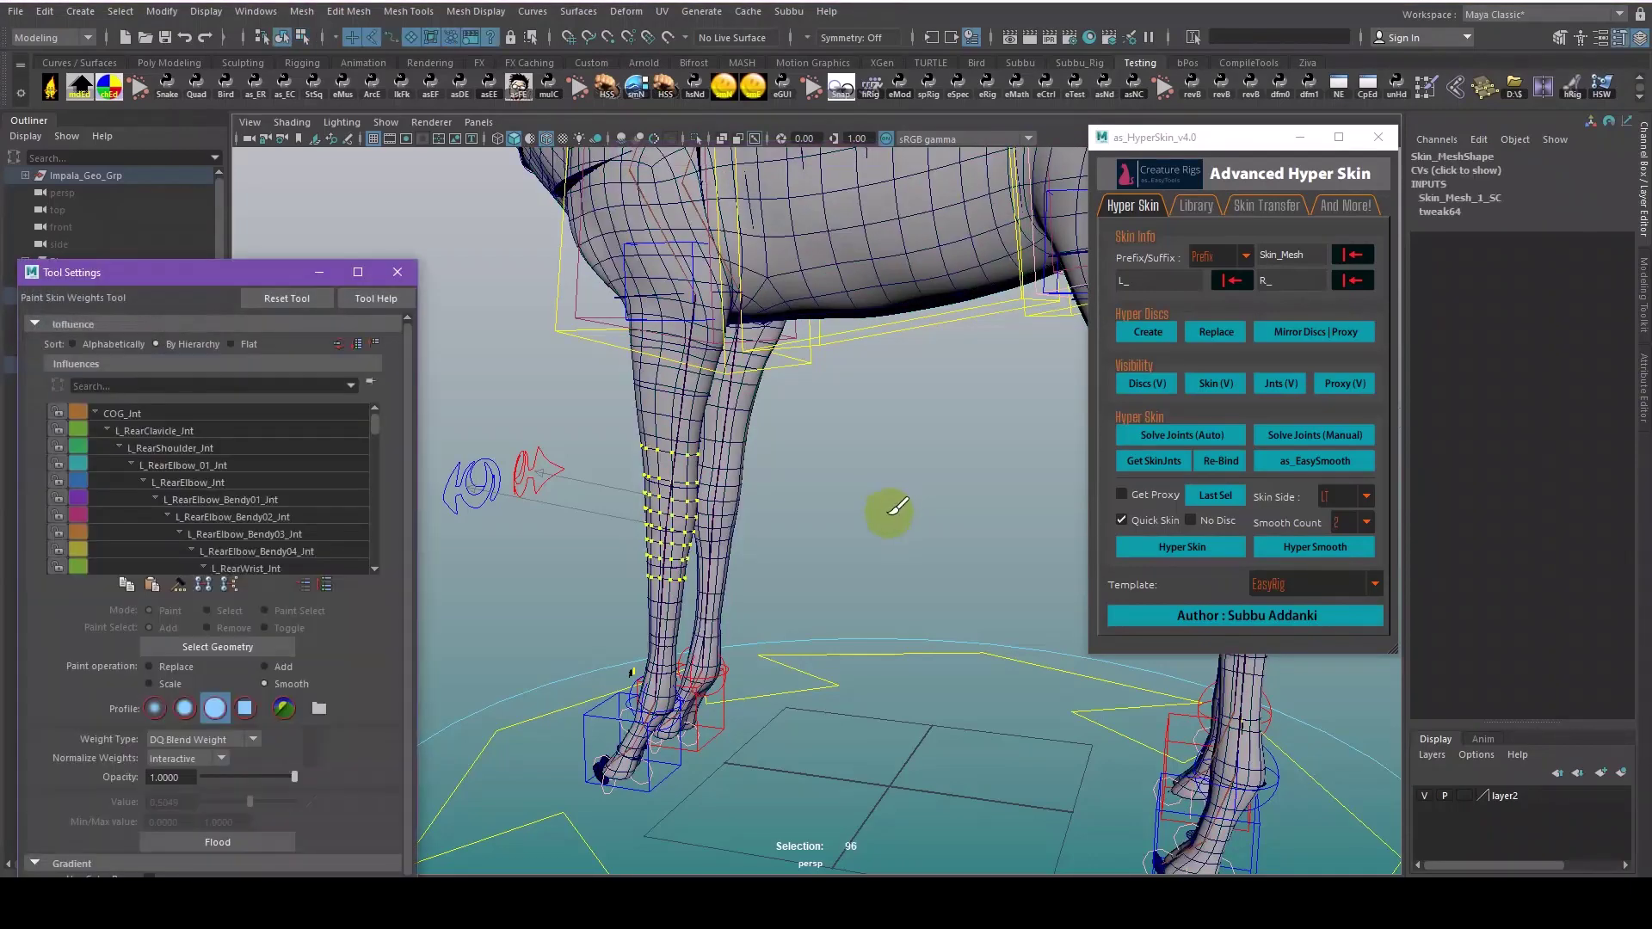
# - Move the front foot IK control upward so the leg lifts and bends
pyautogui.scroll(3, 845, 522)
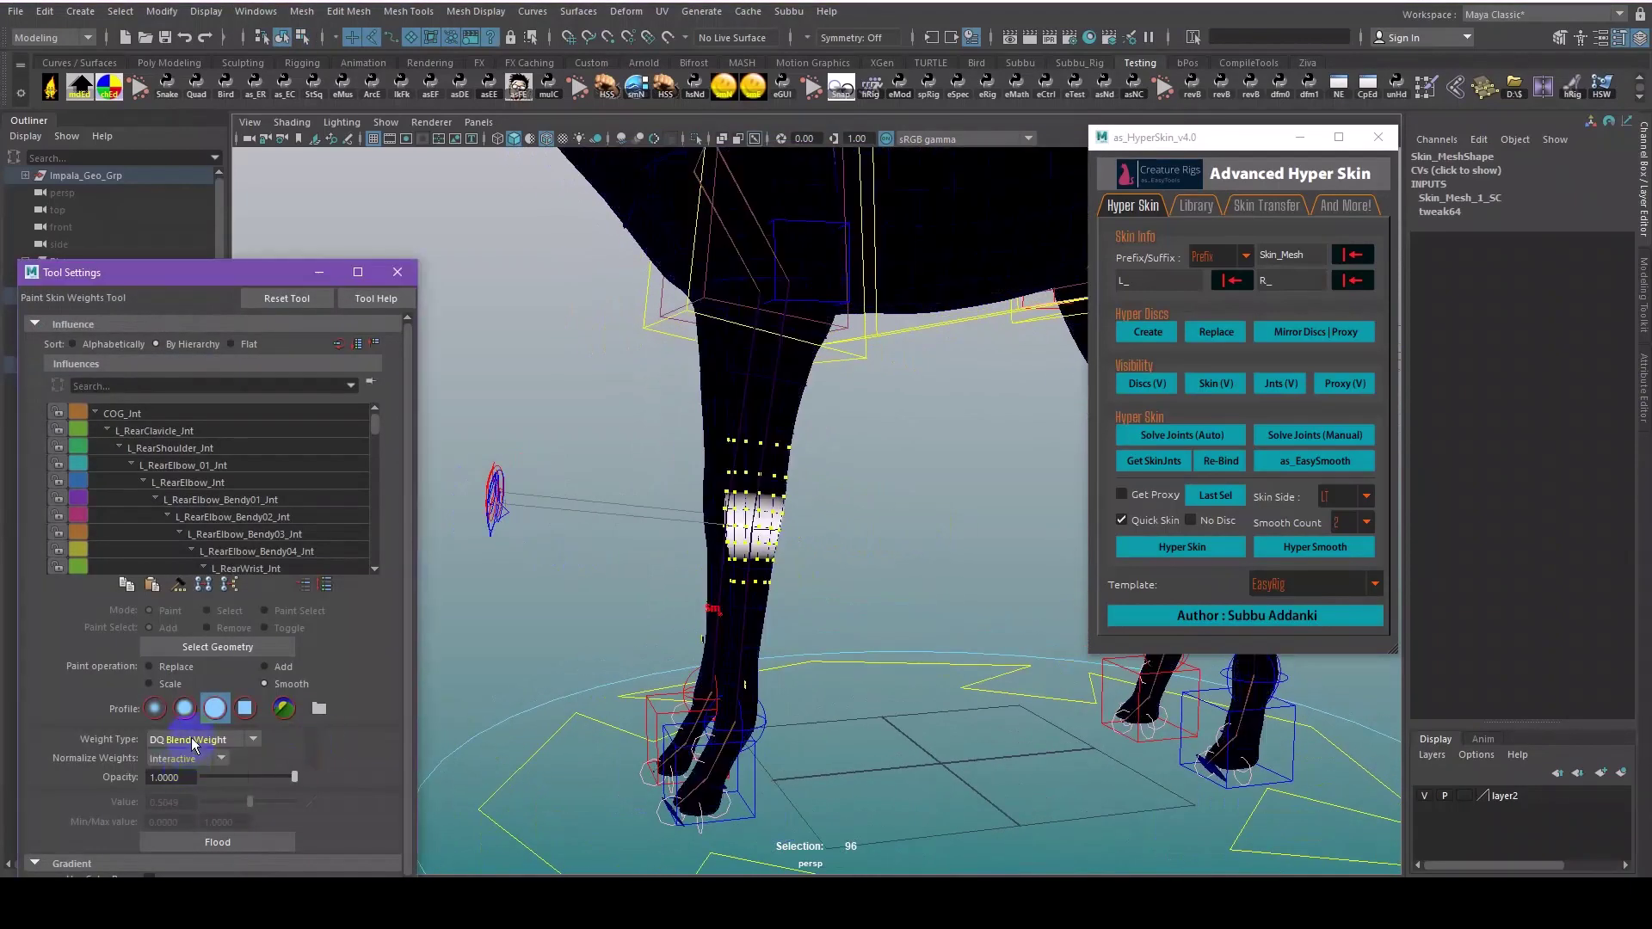
pyautogui.press('q')
pyautogui.click(817, 507)
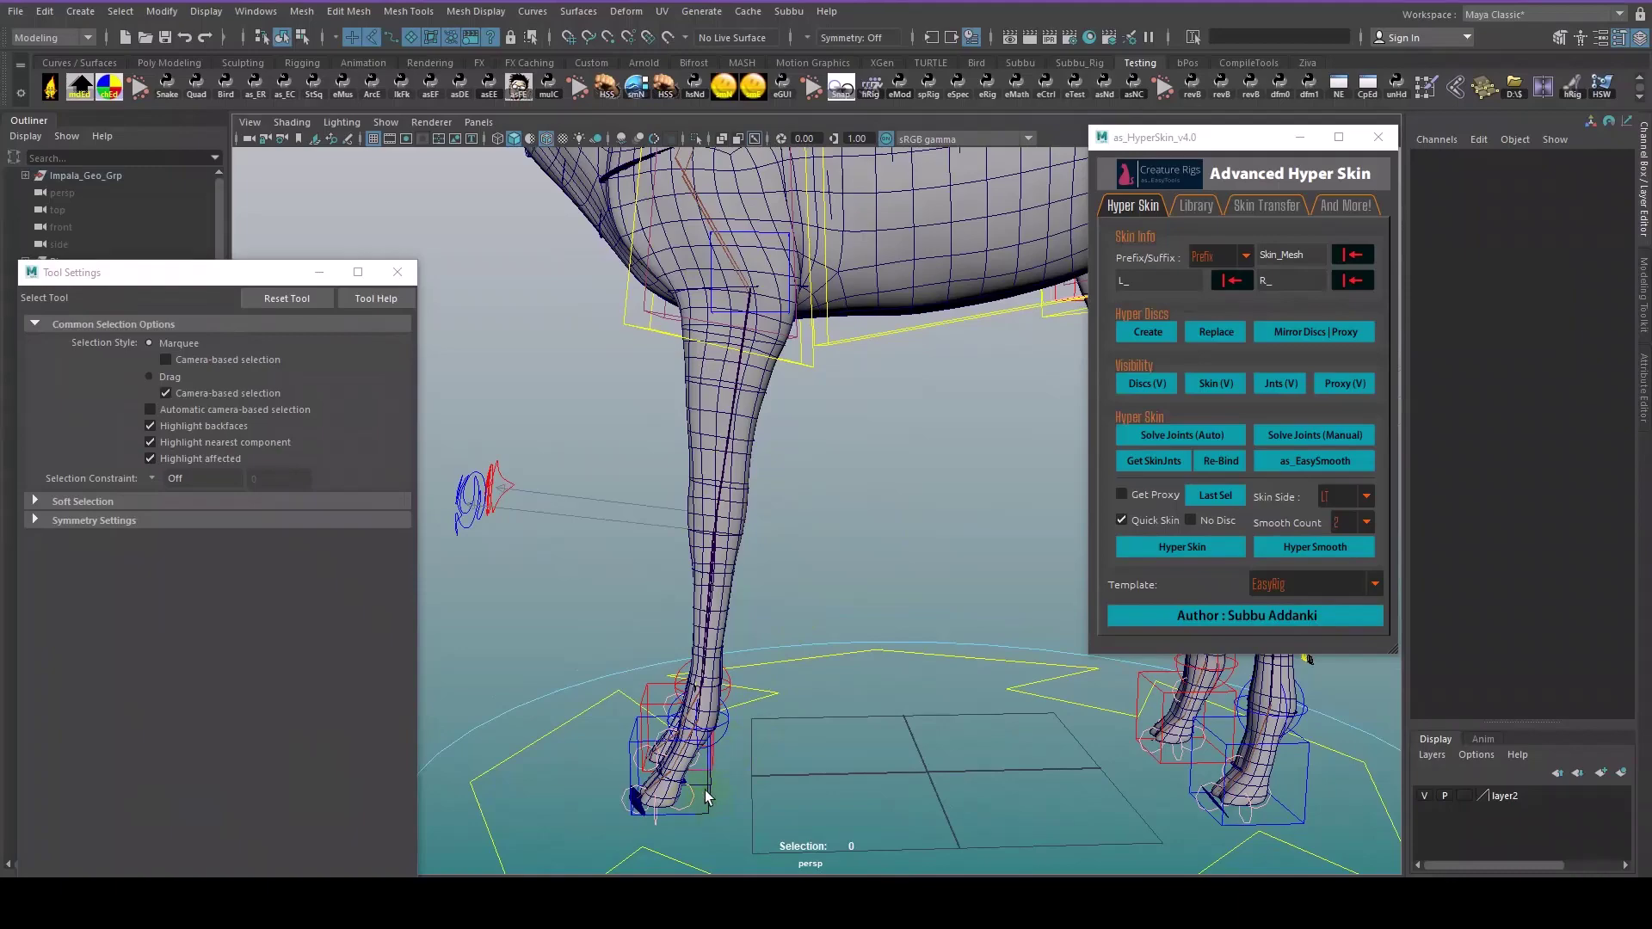
pyautogui.click(705, 796)
pyautogui.press('w')
pyautogui.moveTo(731, 740)
pyautogui.mouseDown()
pyautogui.moveTo(764, 644)
pyautogui.moveTo(933, 602)
pyautogui.mouseUp()
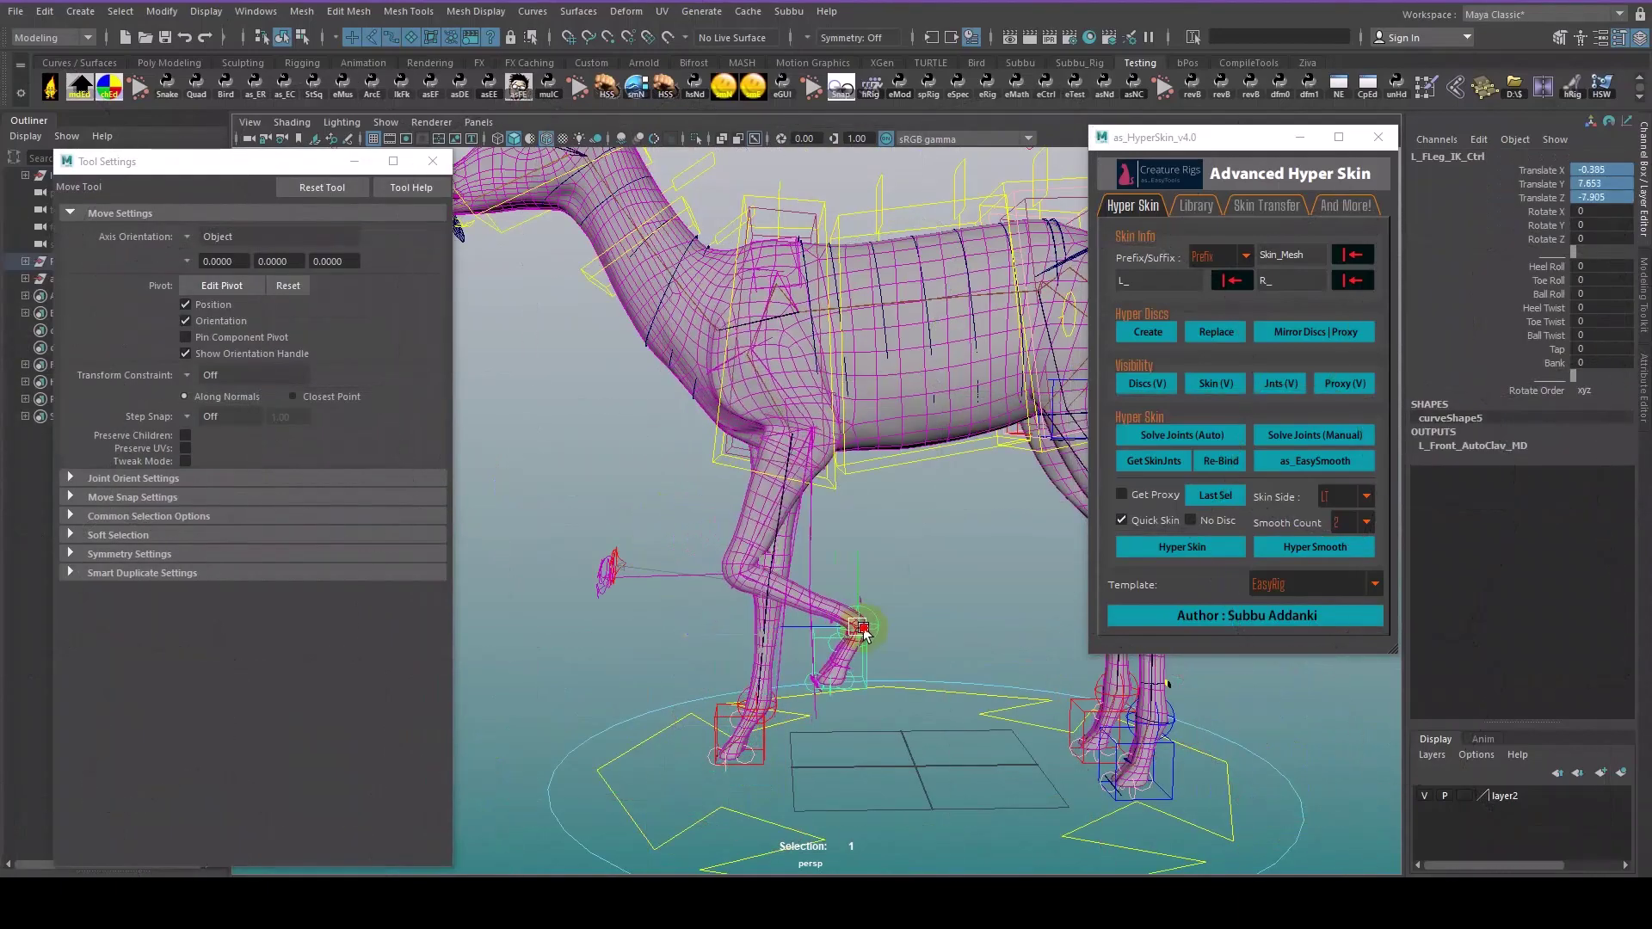
pyautogui.click(899, 503)
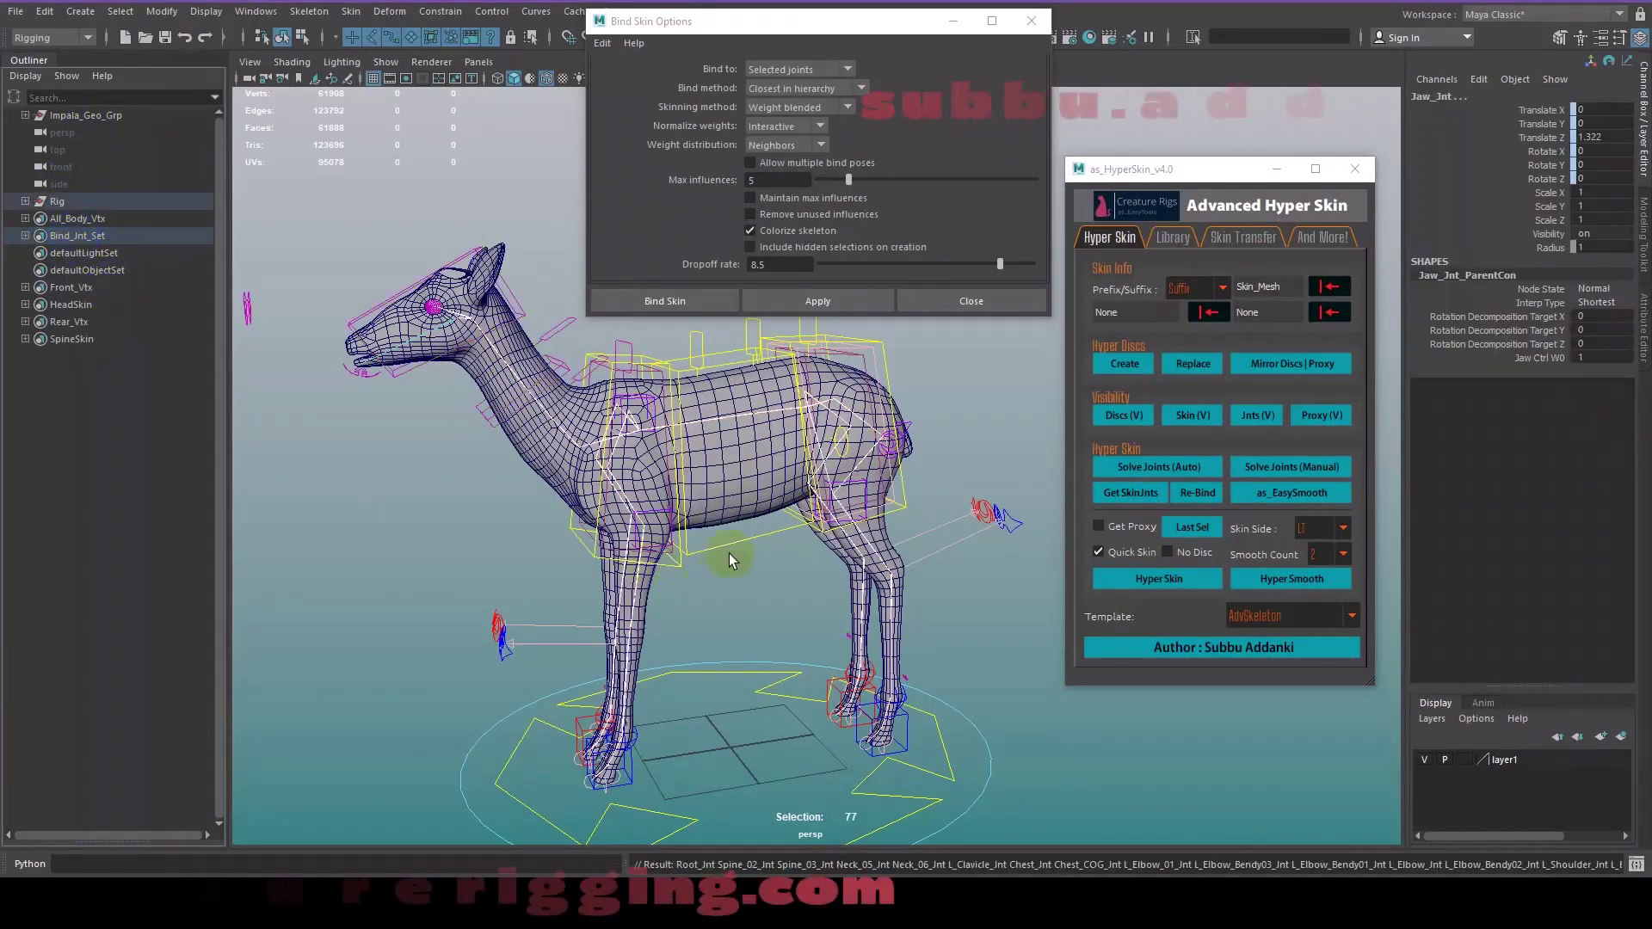
# - Bind the mesh to the selected joints with Weight blended skinning
pyautogui.keyDown('shift'); pyautogui.click(756, 473); pyautogui.keyUp('shift')
pyautogui.click(818, 301)
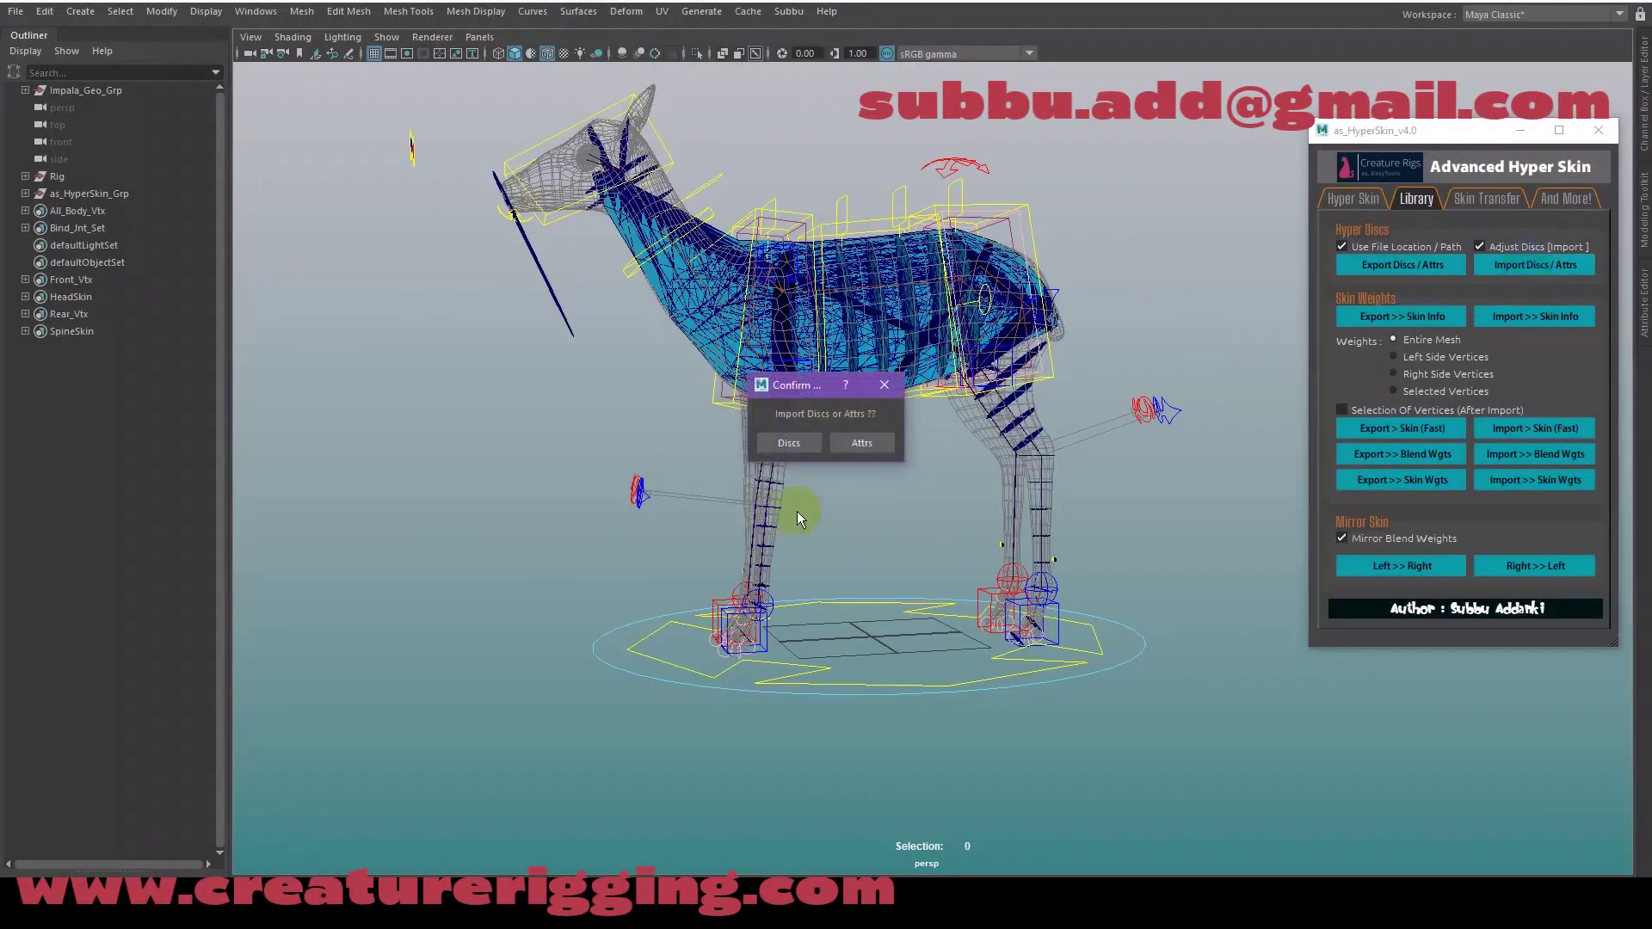
# - Import the template's disc attributes, replacing and updating the hyper discs, then recentre the view
pyautogui.click(862, 443)
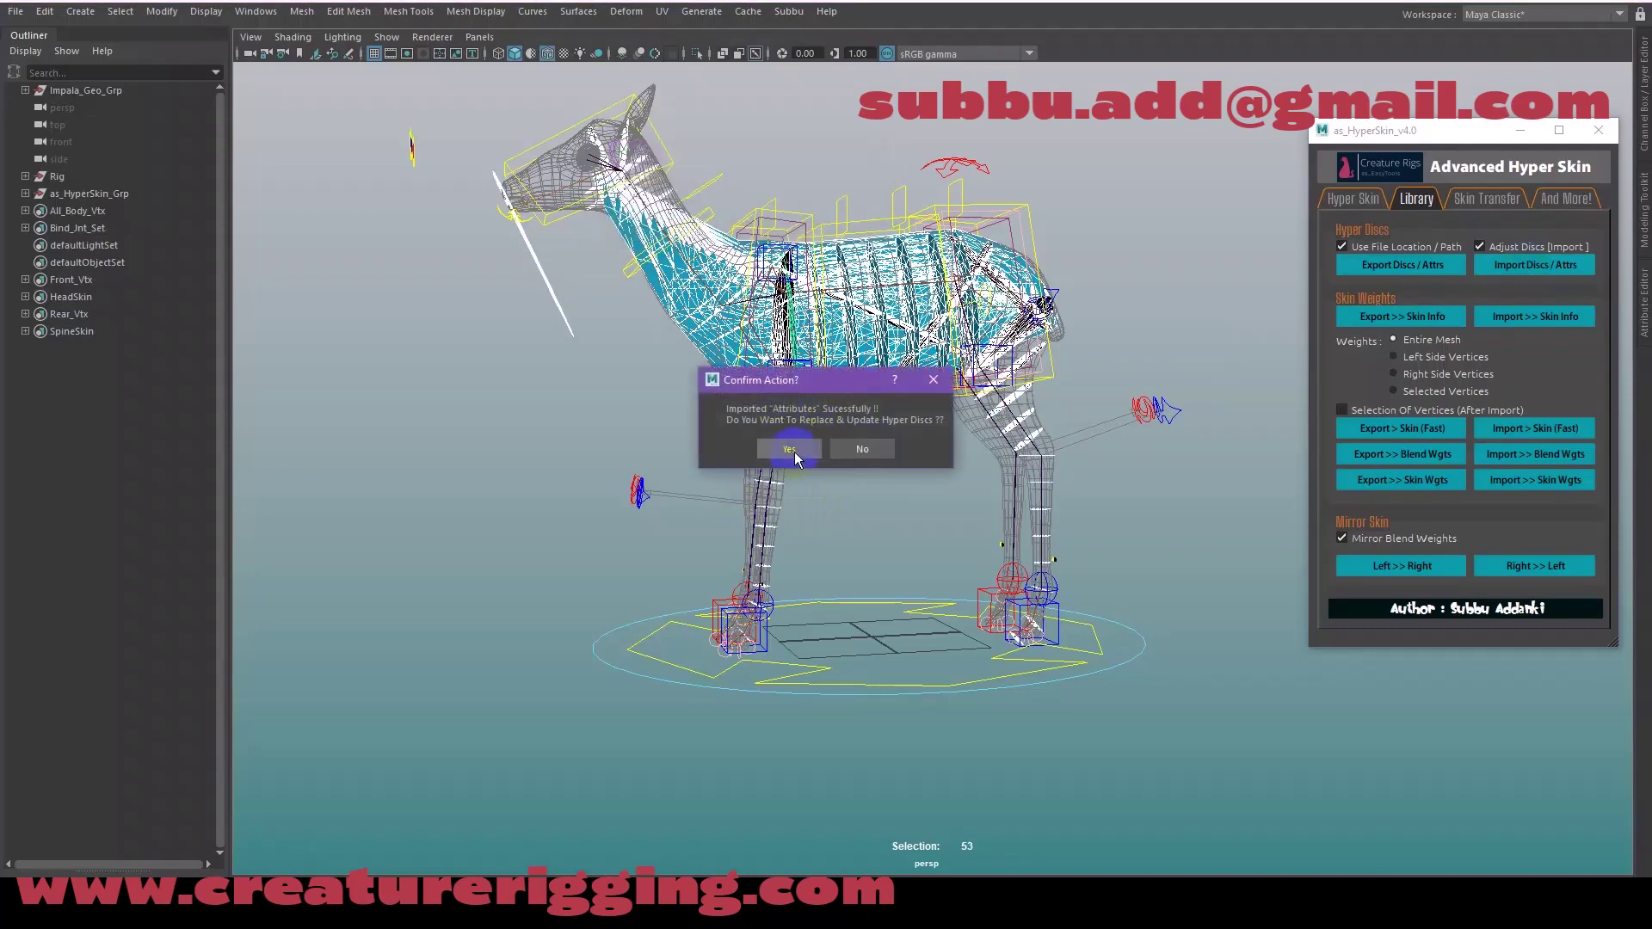
pyautogui.click(790, 451)
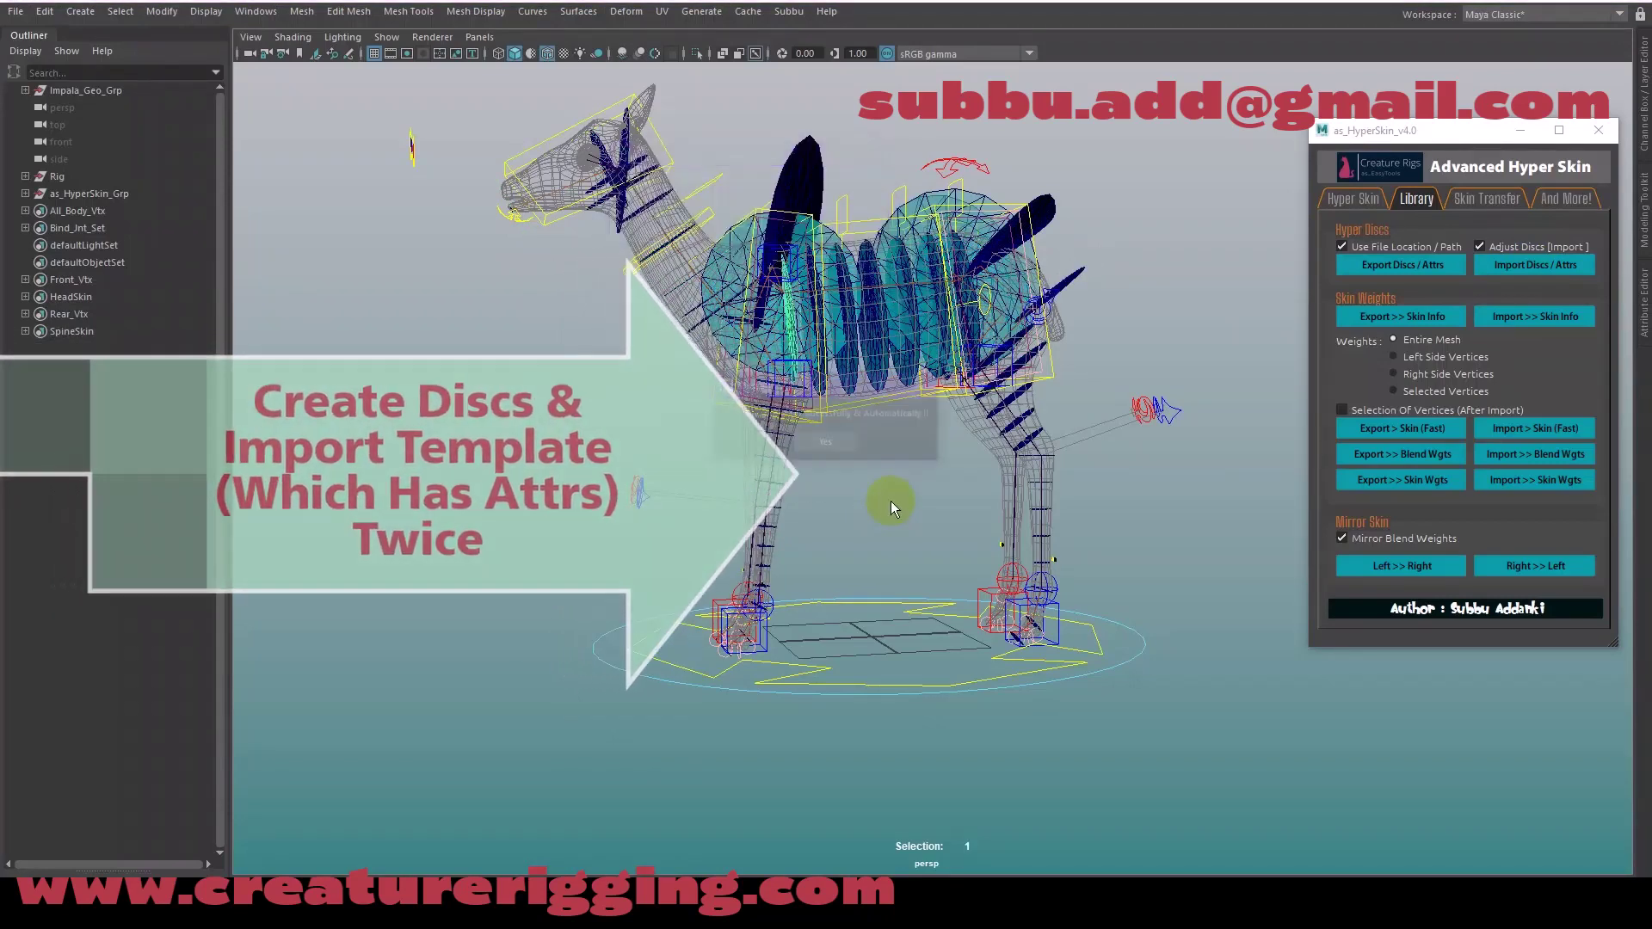
pyautogui.click(829, 443)
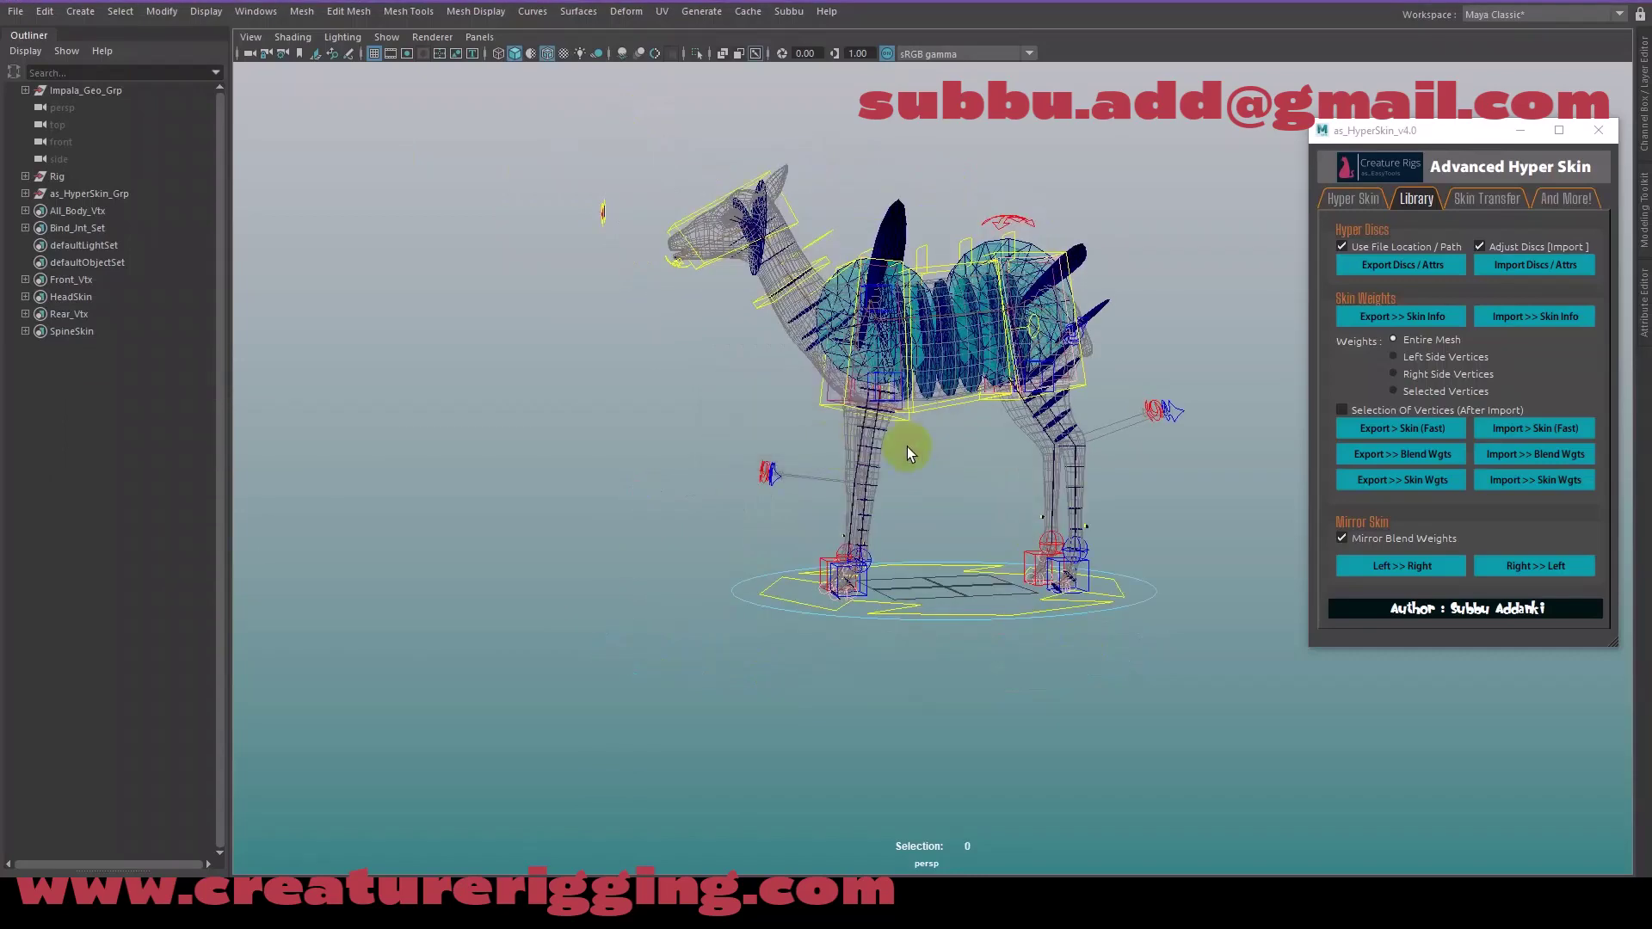
pyautogui.scroll(3, 906, 447)
pyautogui.keyDown('alt'); pyautogui.moveTo(941, 440); pyautogui.dragTo(905, 484, button='middle'); pyautogui.keyUp('alt')
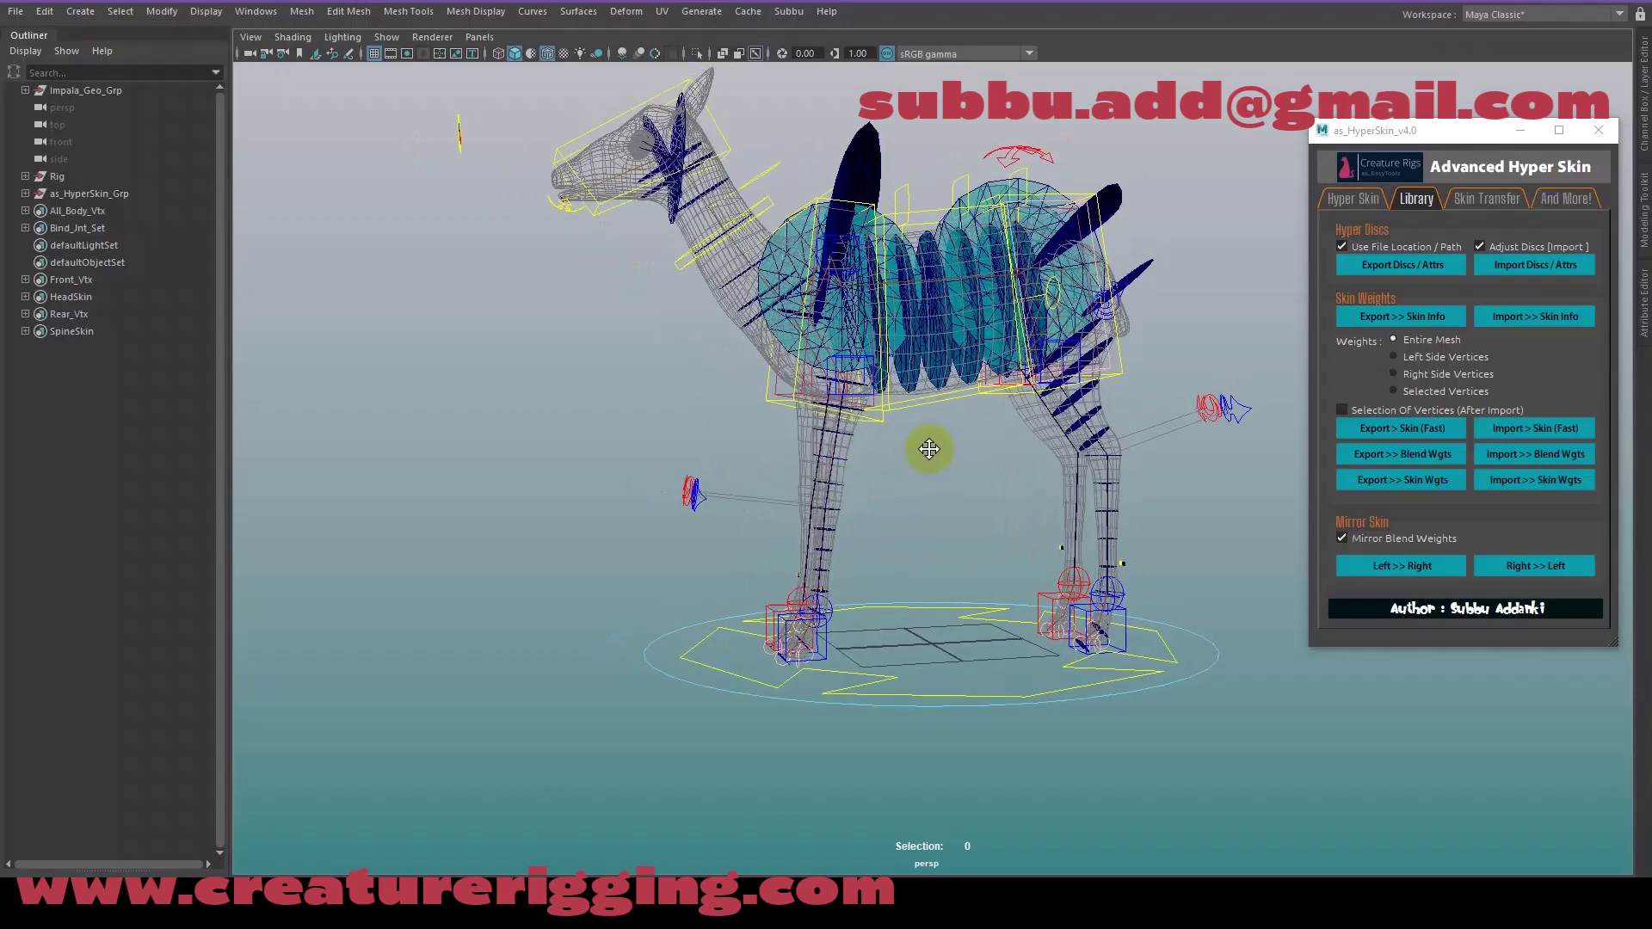
# - Re-import the template attributes so the hyper discs update and auto-adjust to the impala
pyautogui.click(1528, 268)
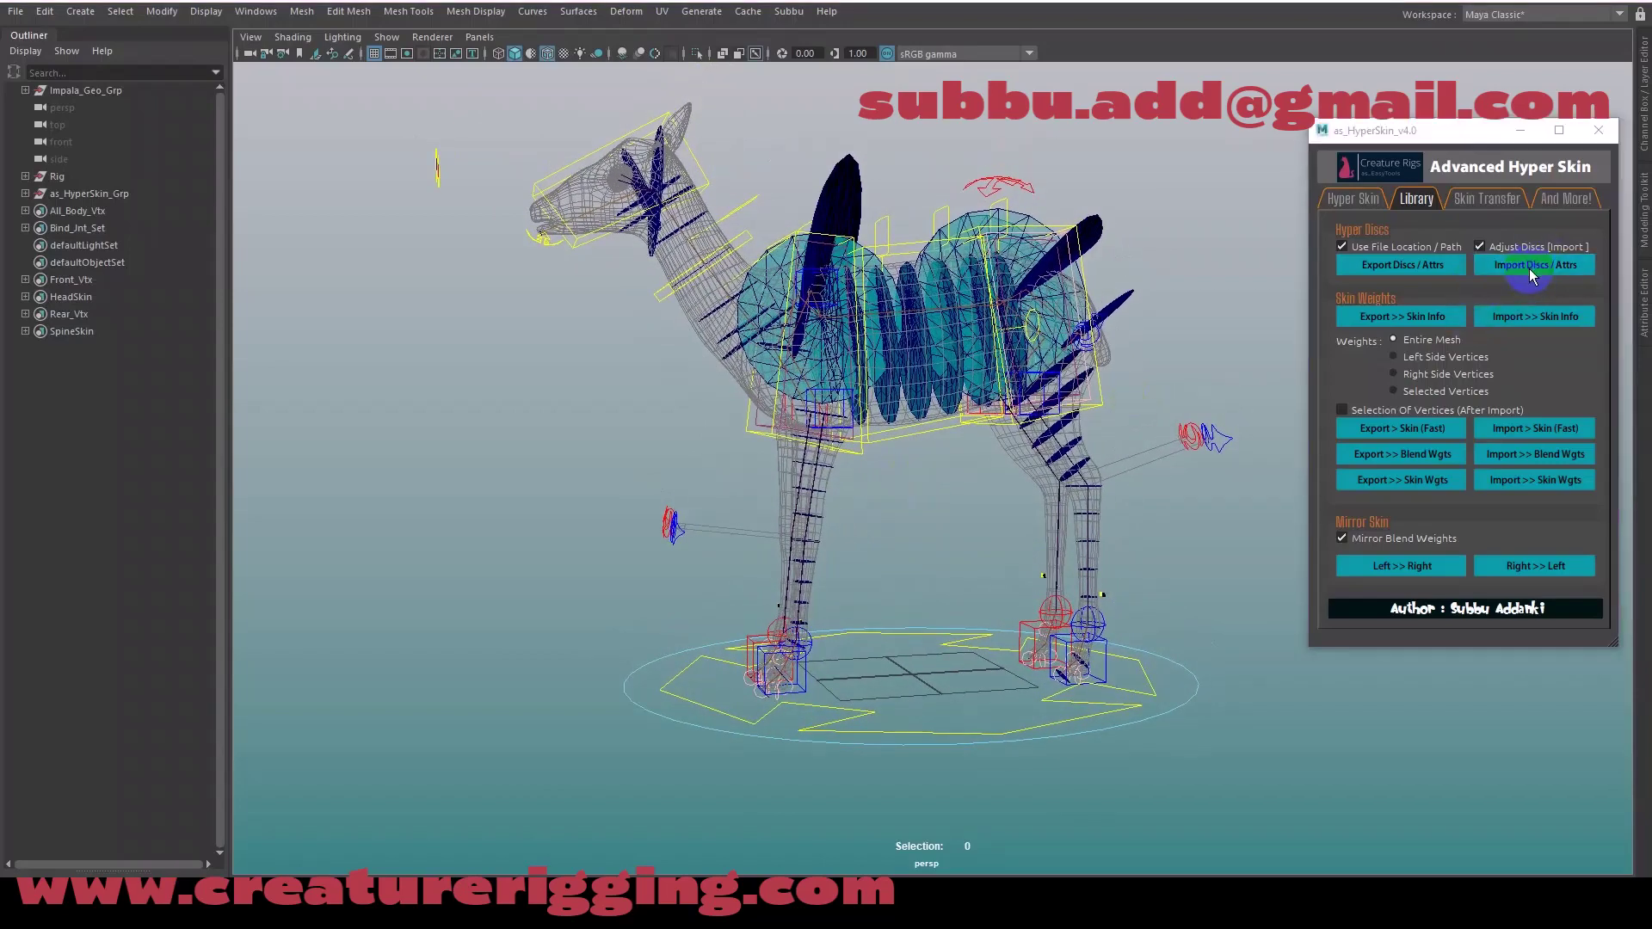
pyautogui.click(861, 448)
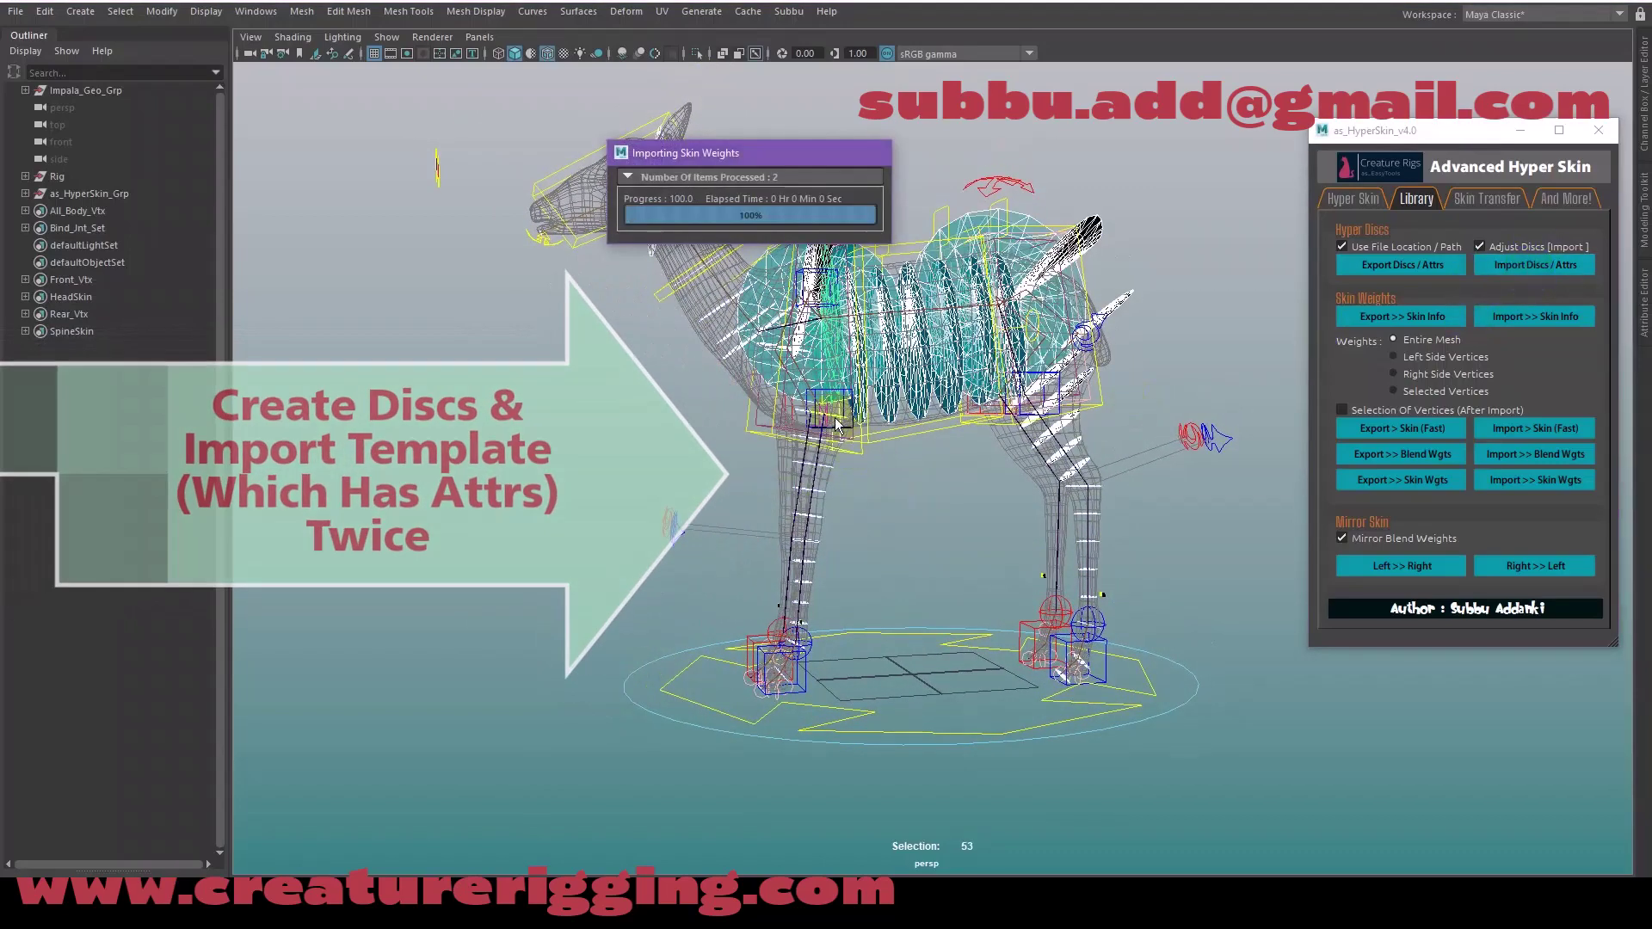
pyautogui.click(788, 451)
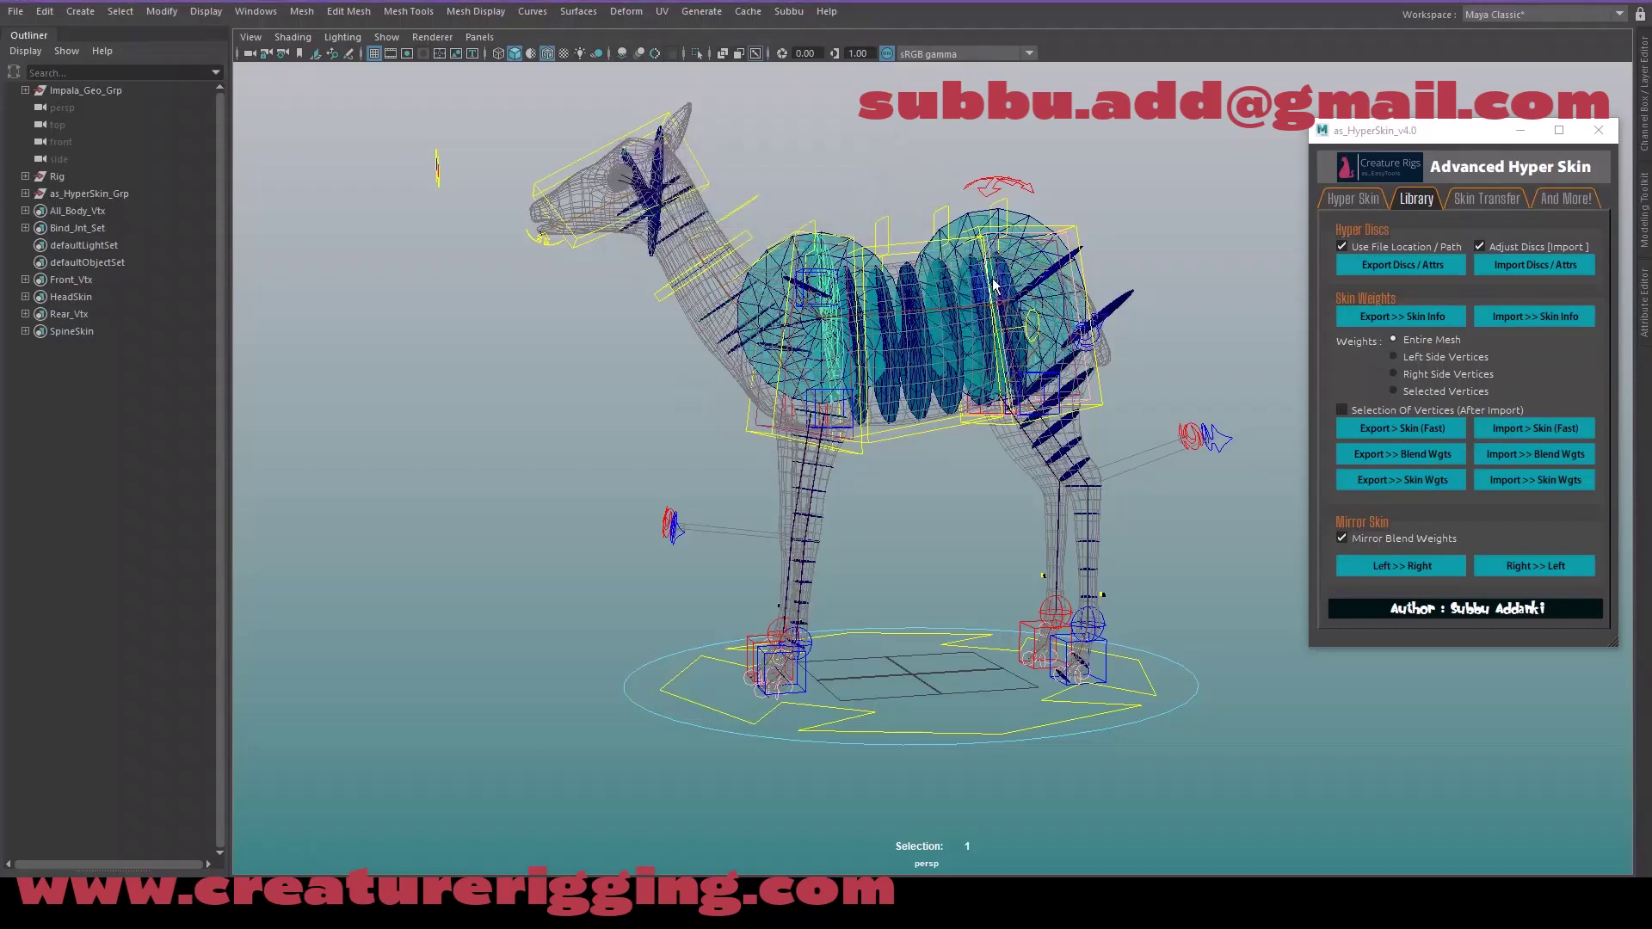
pyautogui.click(839, 459)
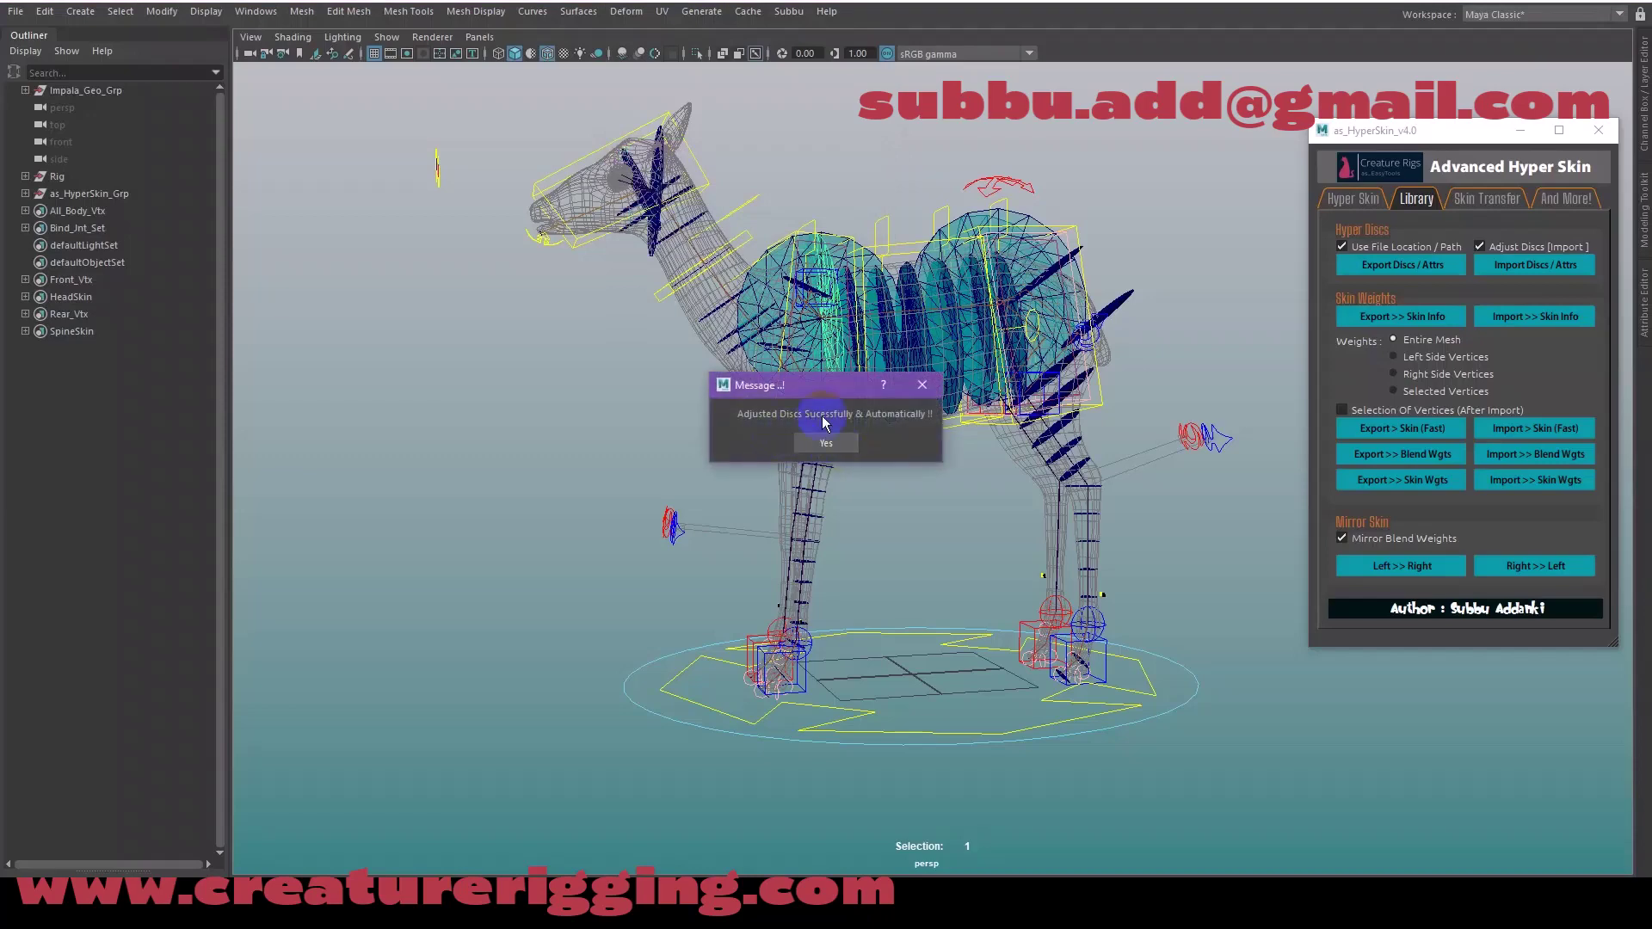
pyautogui.click(834, 446)
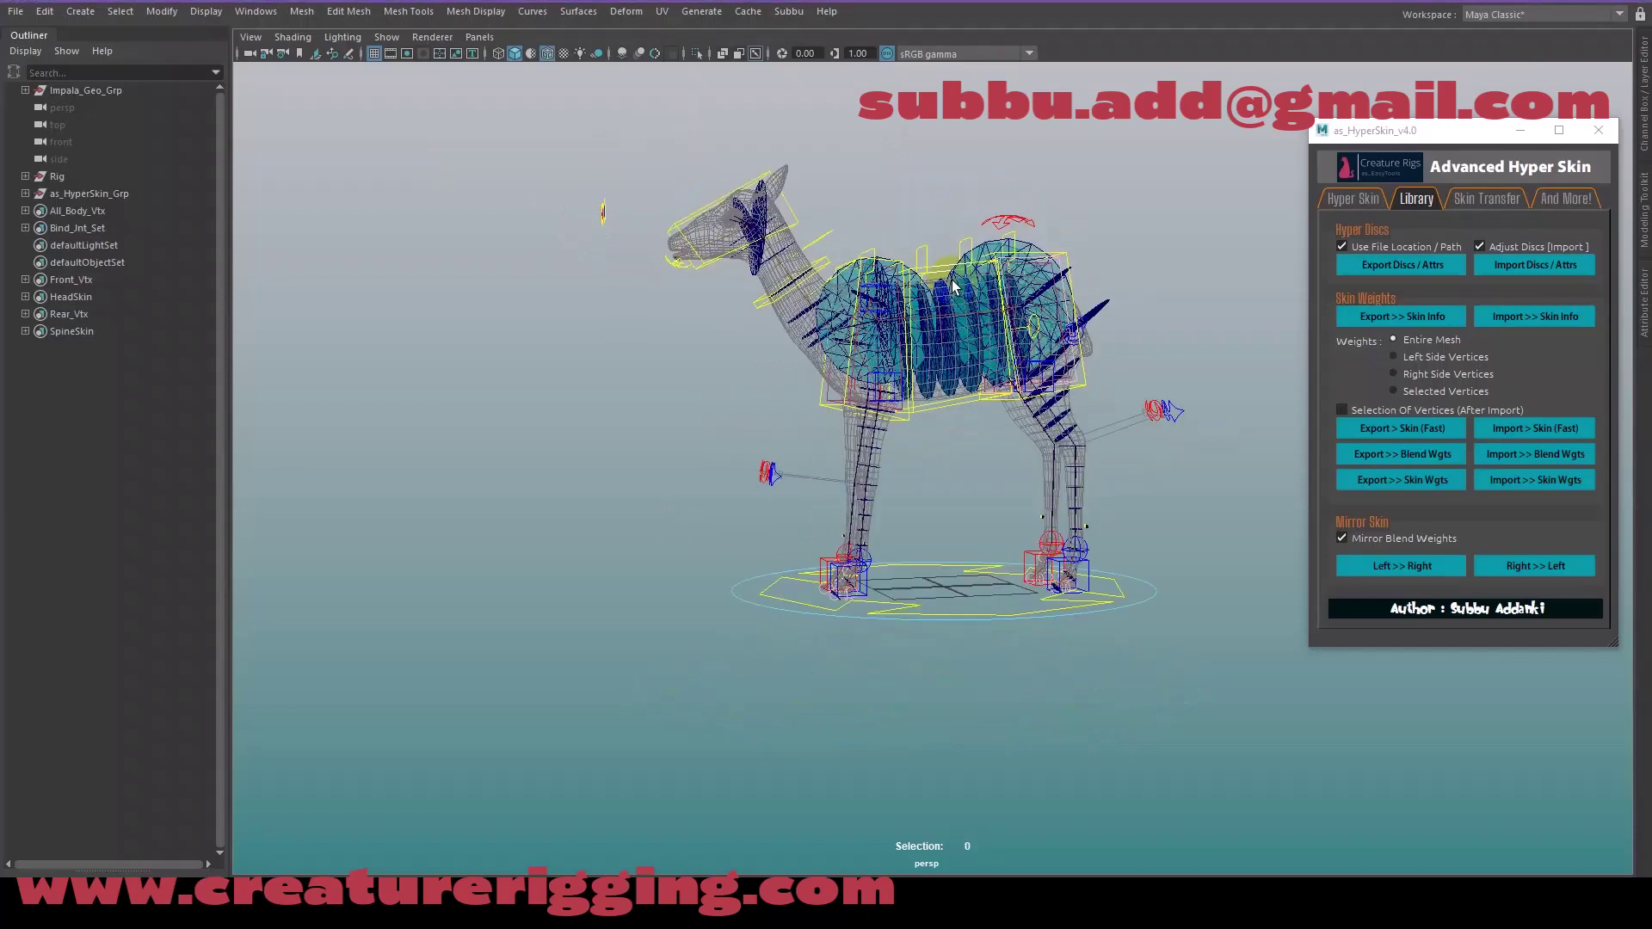
pyautogui.moveTo(997, 297)
pyautogui.keyDown('alt'); pyautogui.mouseDown()
pyautogui.moveTo(967, 303)
pyautogui.moveTo(923, 376)
pyautogui.moveTo(907, 371)
pyautogui.mouseUp(); pyautogui.keyUp('alt')
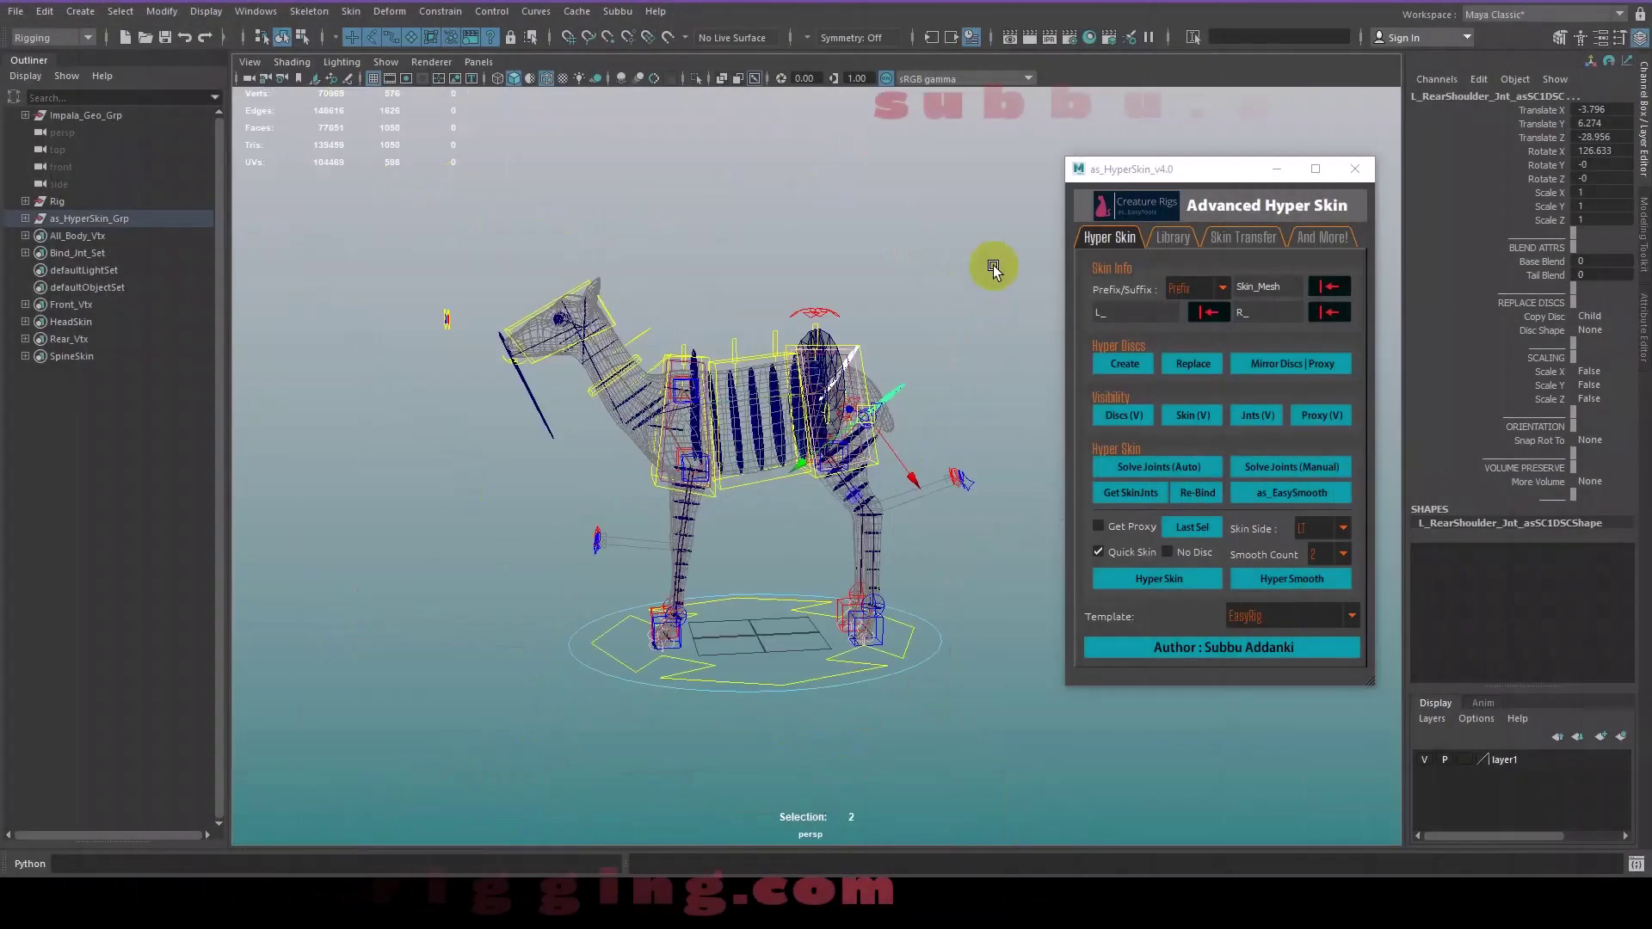
# - Clear the disc selection, then select the jaw disc and jaw end-joint disc on the head
pyautogui.scroll(5, 946, 327)
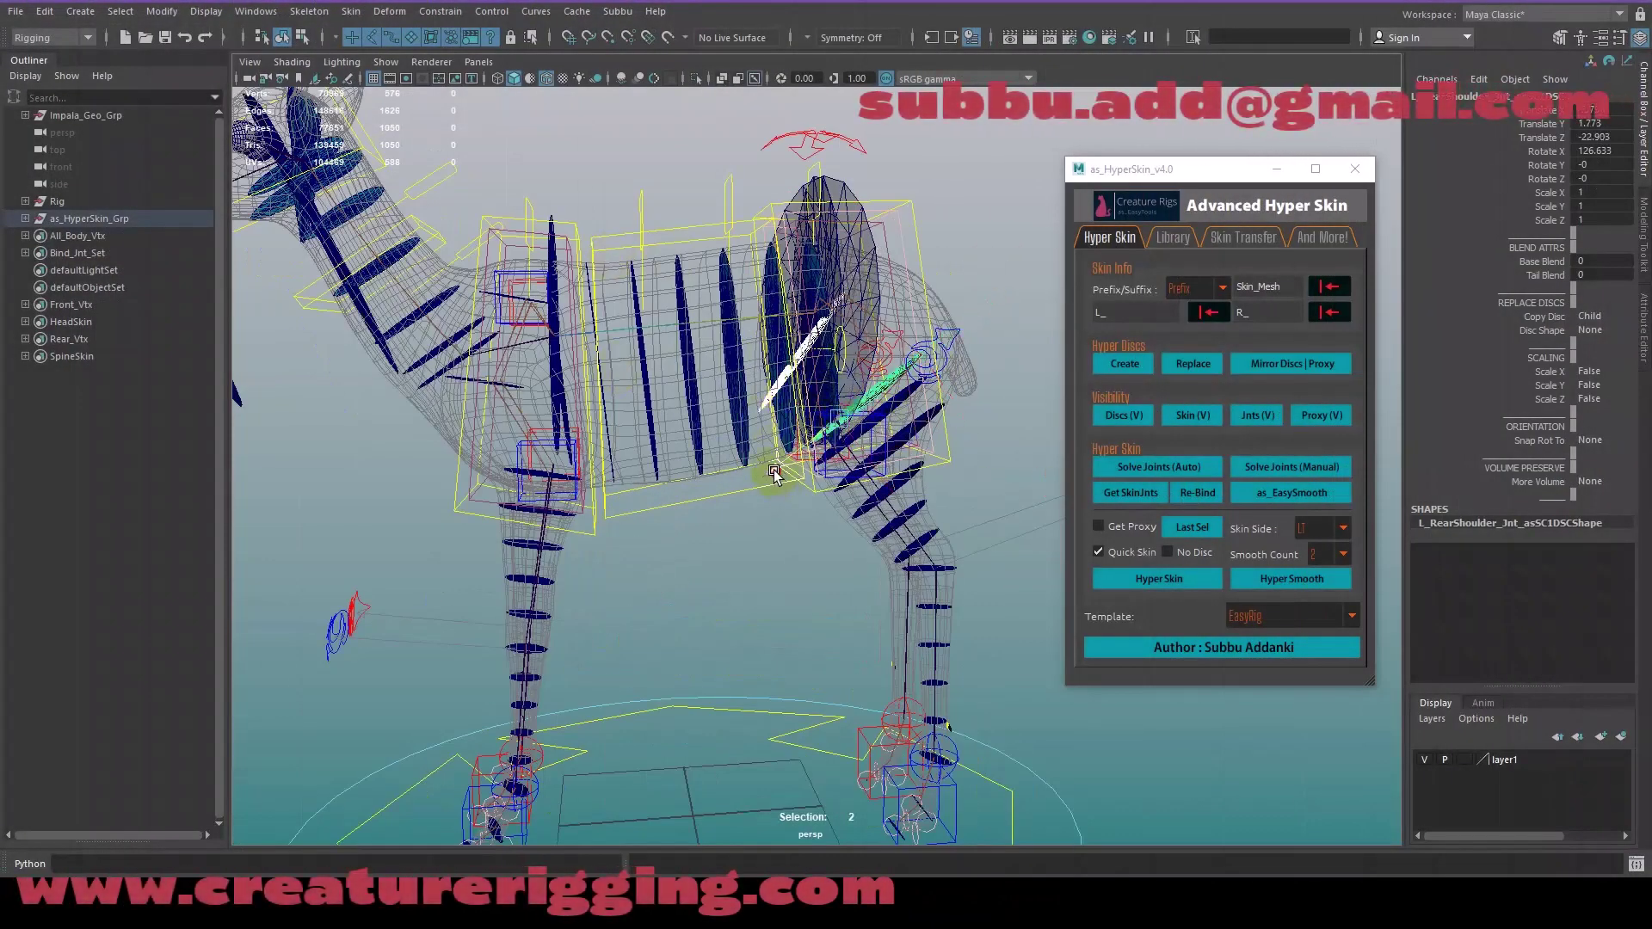
pyautogui.click(774, 473)
pyautogui.scroll(-5, 877, 184)
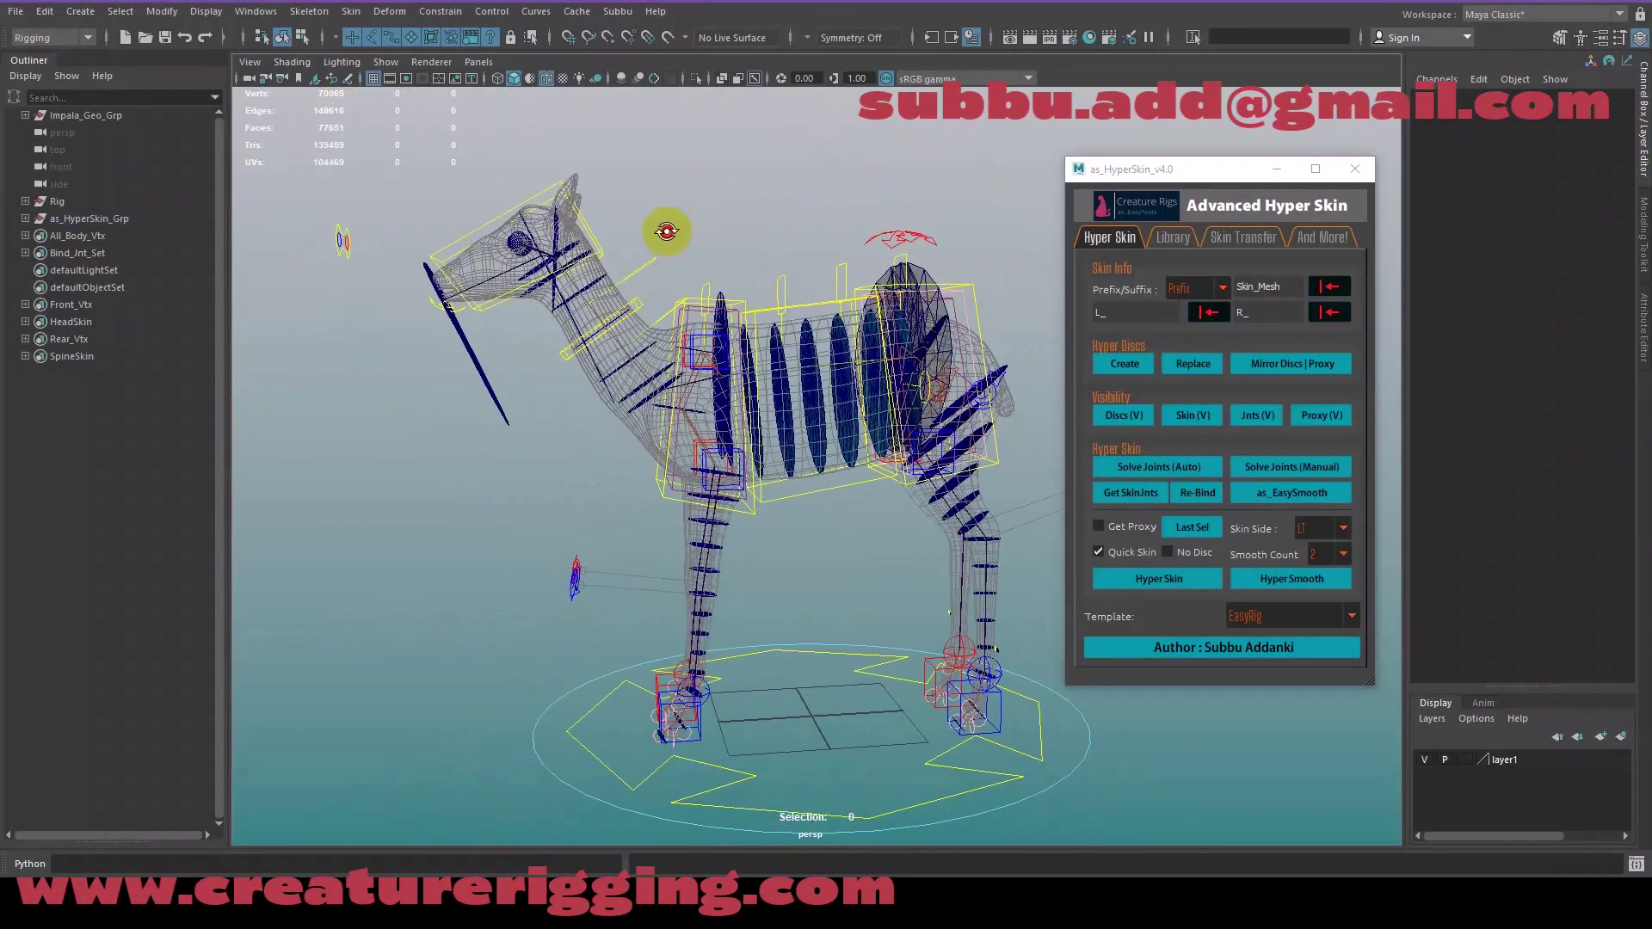
pyautogui.click(668, 229)
pyautogui.moveTo(668, 229)
pyautogui.keyDown('alt'); pyautogui.mouseDown()
pyautogui.moveTo(536, 342)
pyautogui.moveTo(603, 327)
pyautogui.mouseUp(); pyautogui.keyUp('alt')
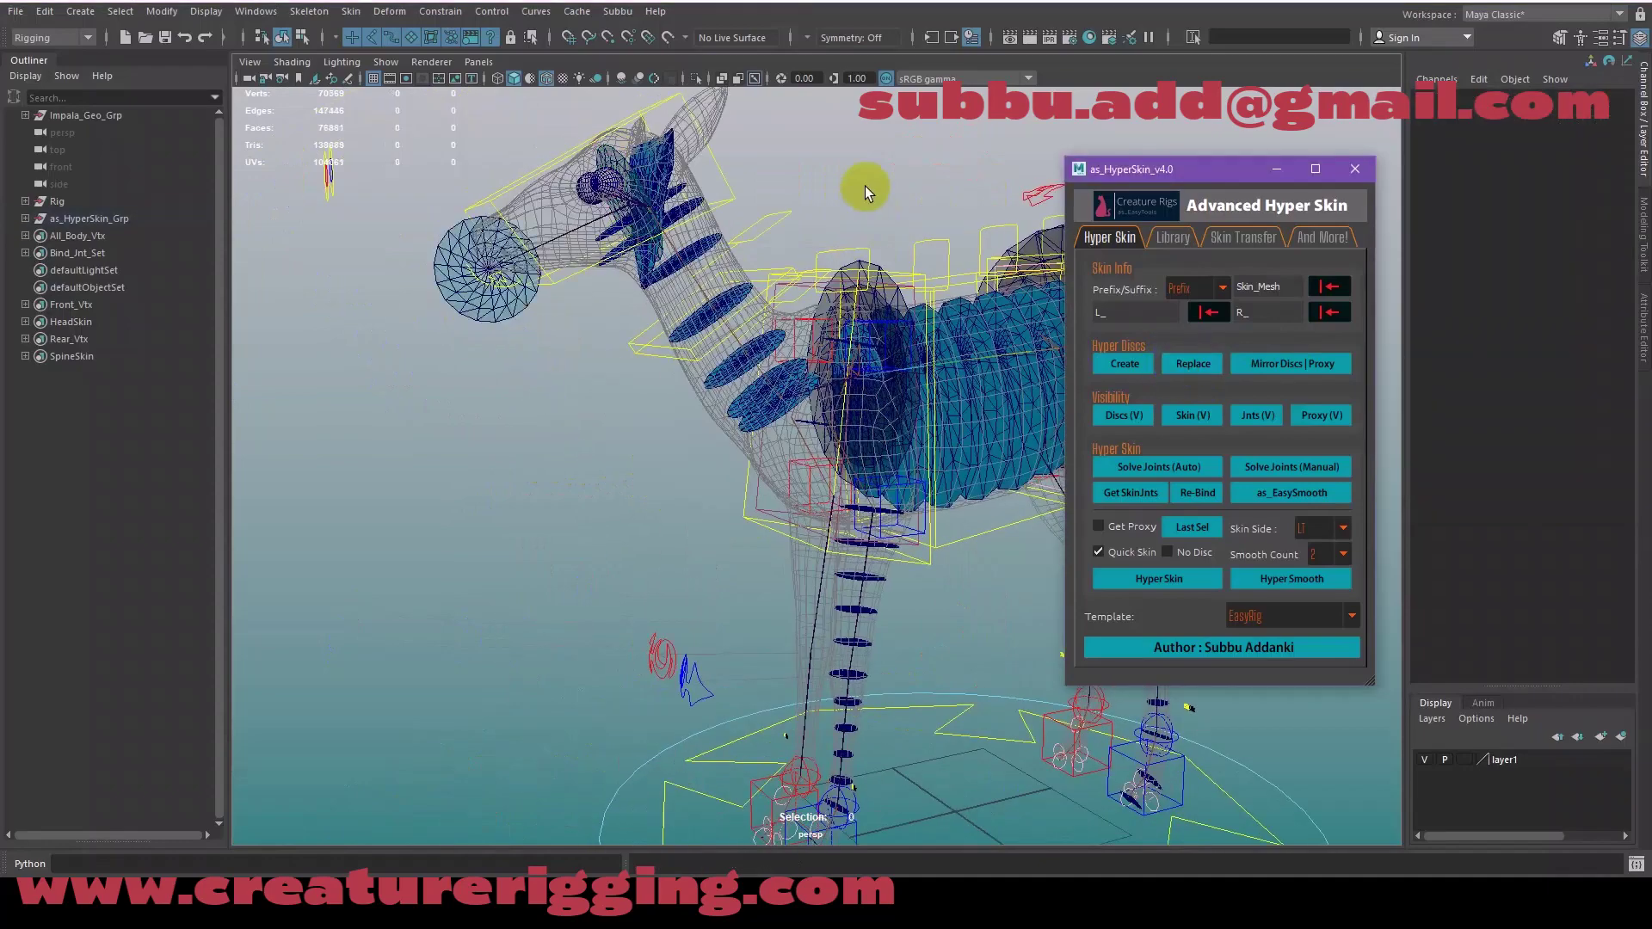
pyautogui.click(1602, 163)
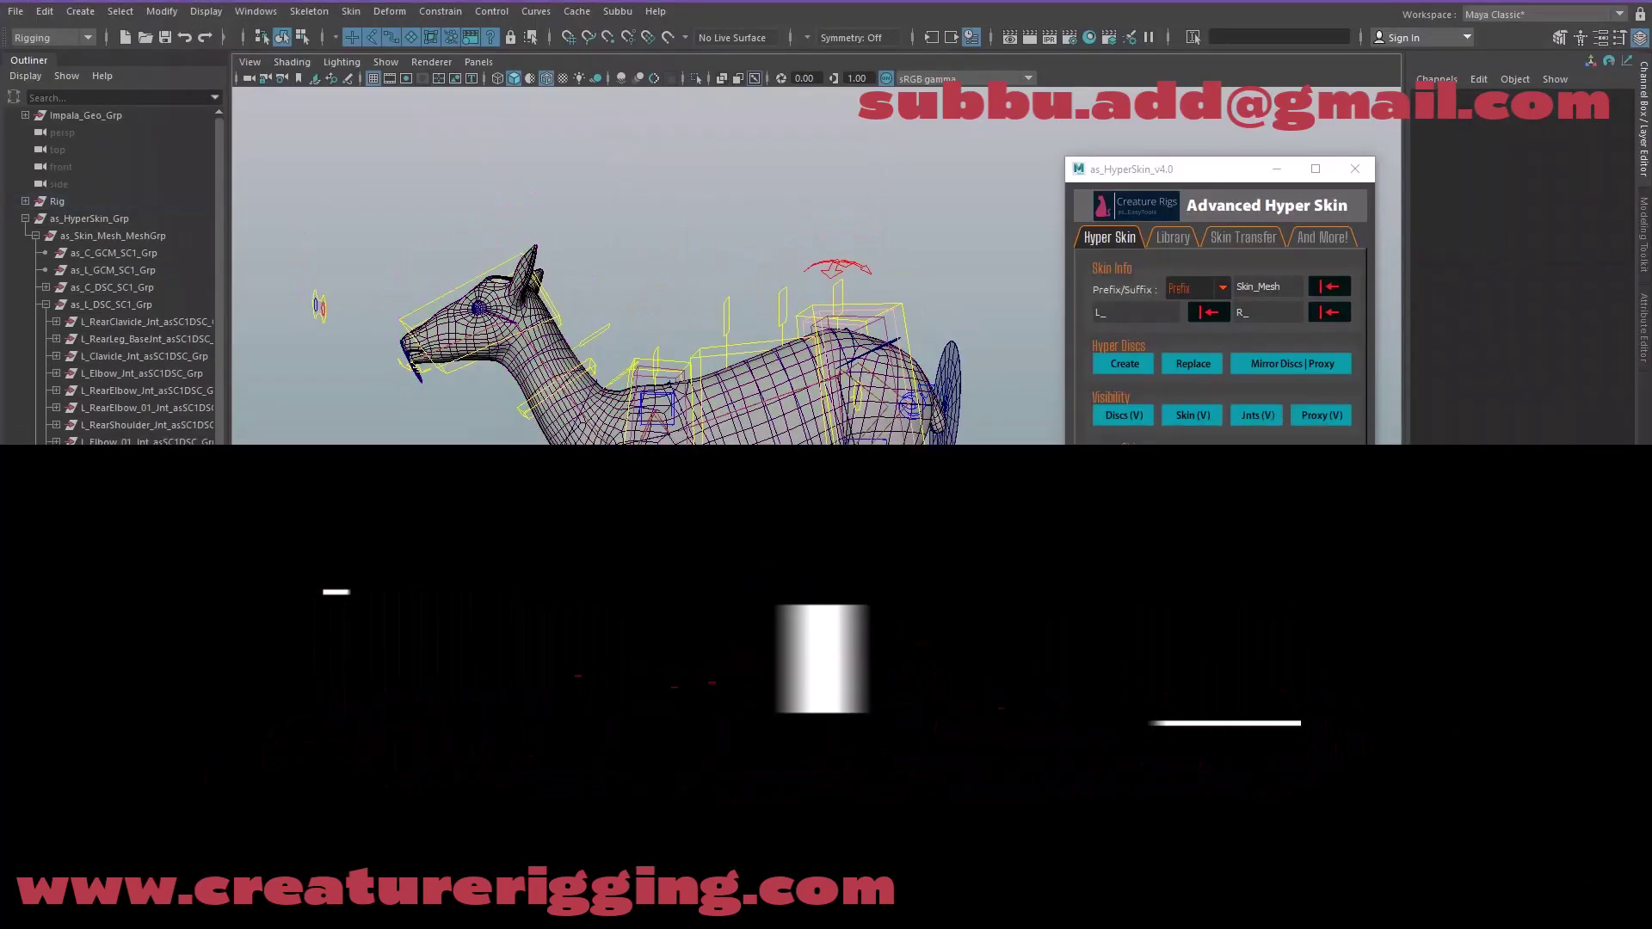
# - Check the left rear foot control, then view the mid-gallop pose from above to inspect deformation
pyautogui.click(677, 689)
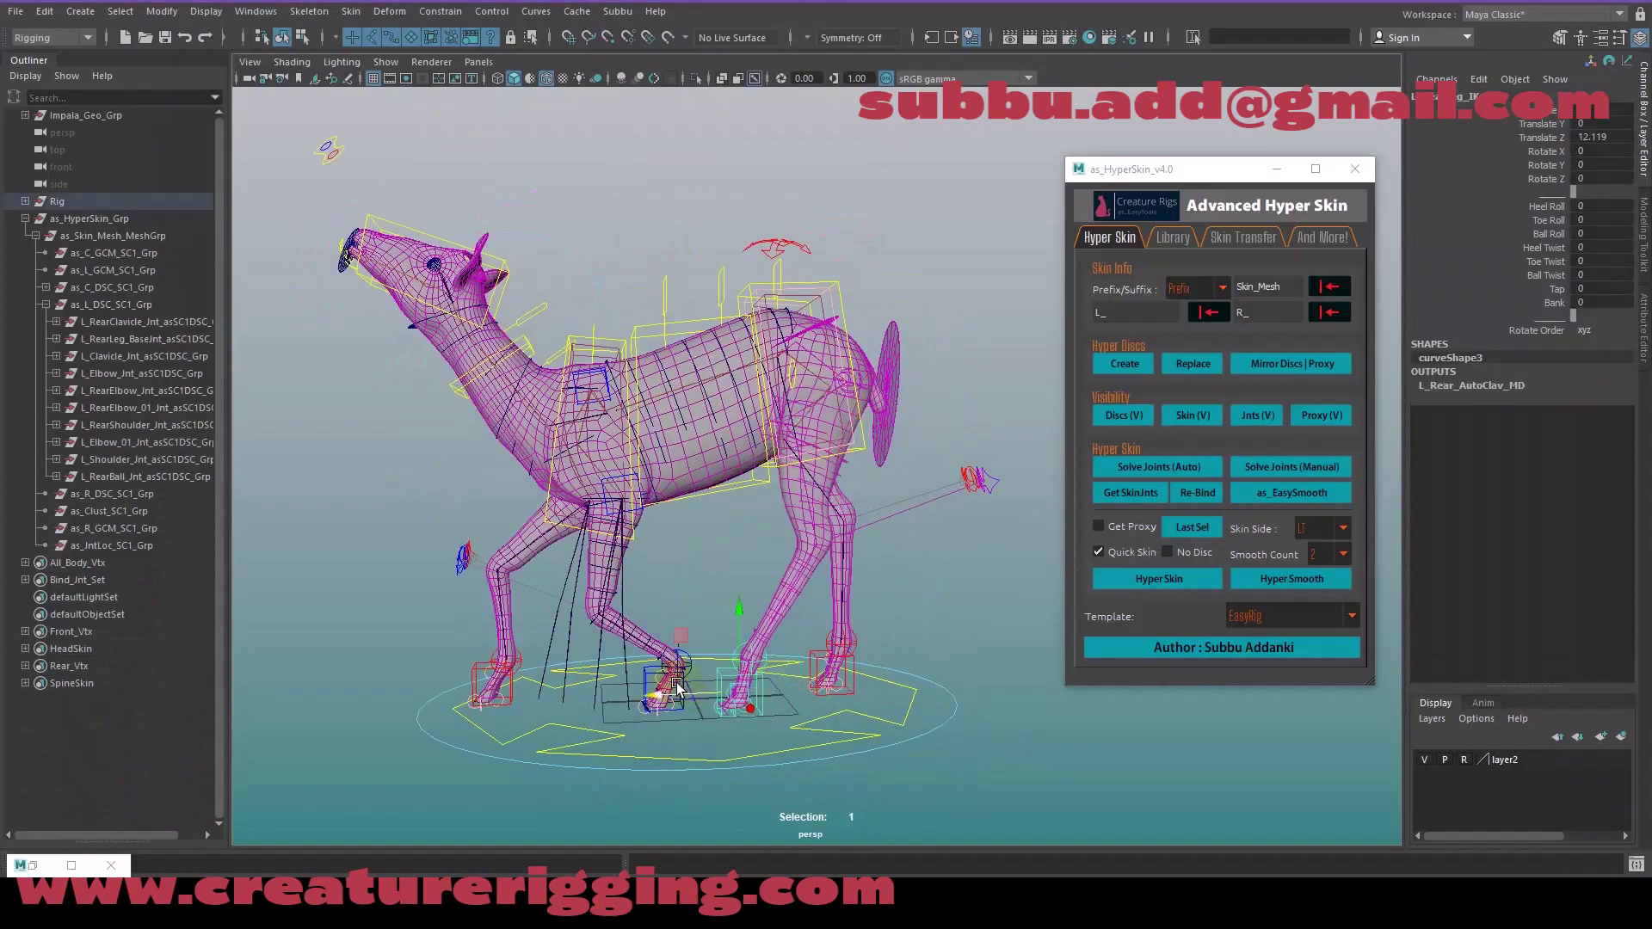
pyautogui.click(839, 293)
pyautogui.moveTo(839, 293)
pyautogui.keyDown('alt'); pyautogui.mouseDown()
pyautogui.moveTo(775, 456)
pyautogui.moveTo(687, 327)
pyautogui.mouseUp(); pyautogui.keyUp('alt')
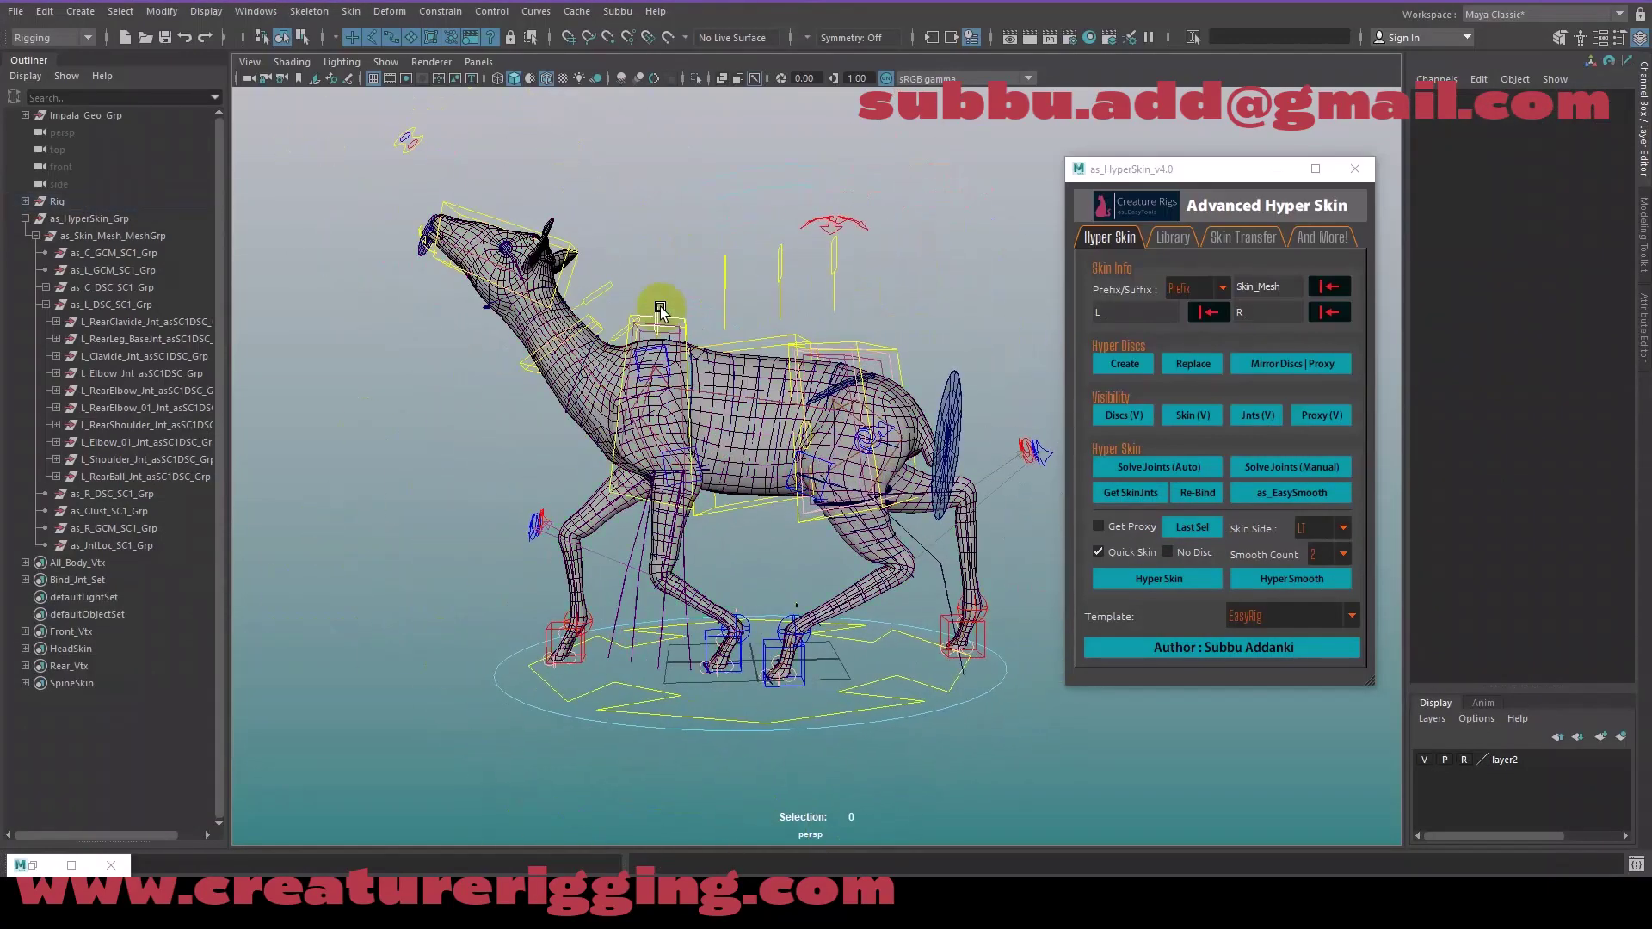